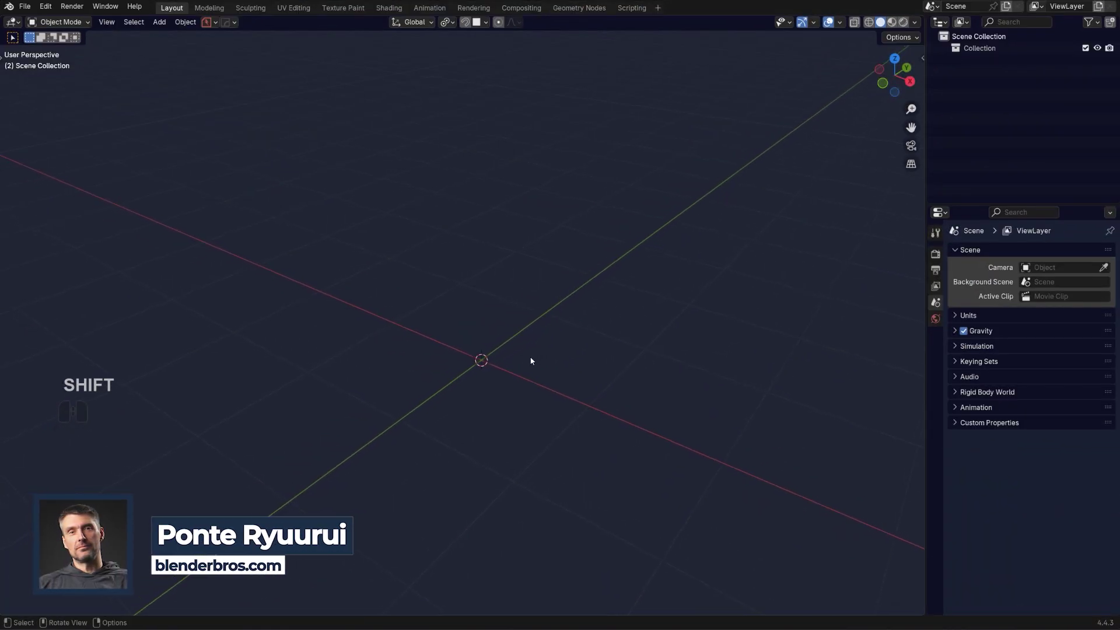
Add a 2 m cube mesh at the world origin.
key(shift+a)
mouse_move(510, 351)
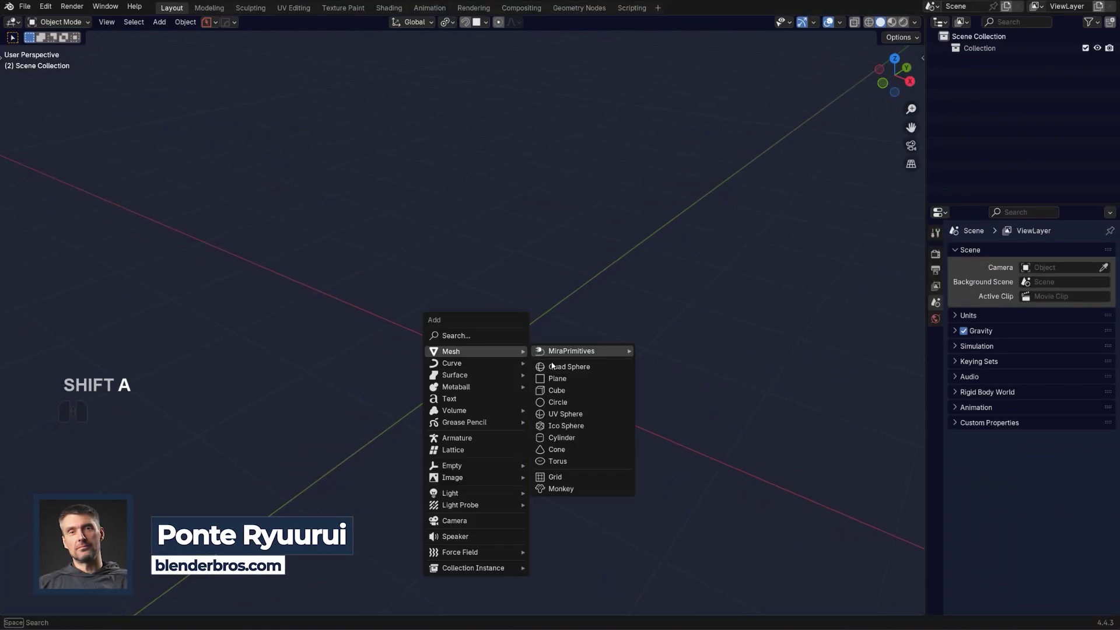
click(570, 388)
scroll(509, 373, down, 3)
middle_drag(508, 373, 565, 252)
scroll(540, 330, up, 3)
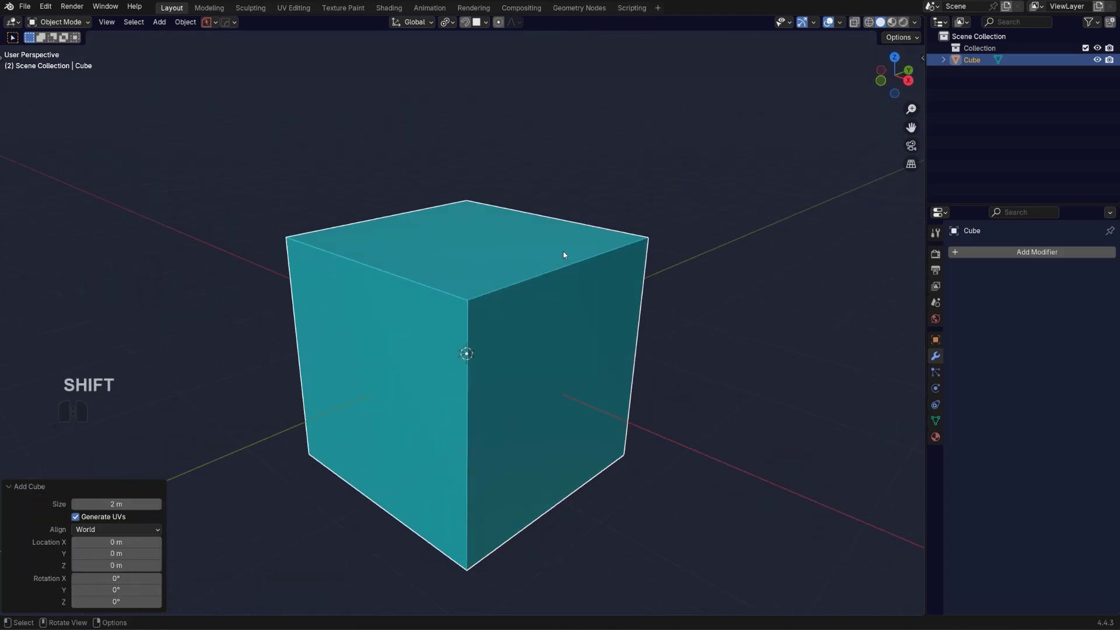
Apply Shade Auto Smooth to the cube with a 30° angle.
right_click(567, 251)
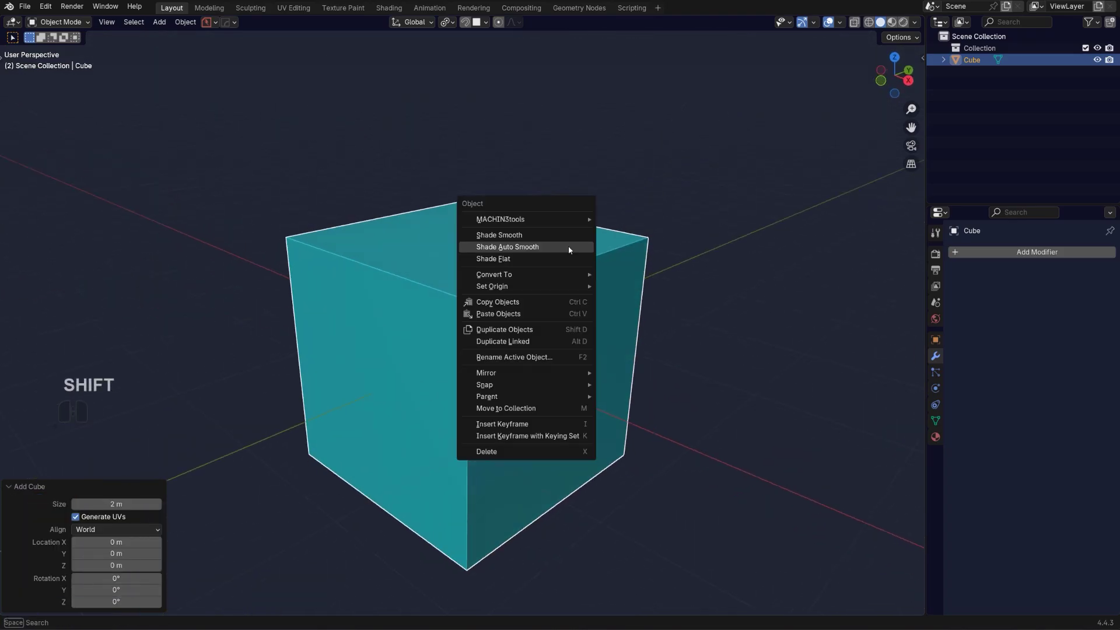
click(569, 248)
scroll(575, 272, down, 3)
middle_drag(575, 272, 461, 288)
scroll(574, 304, up, 3)
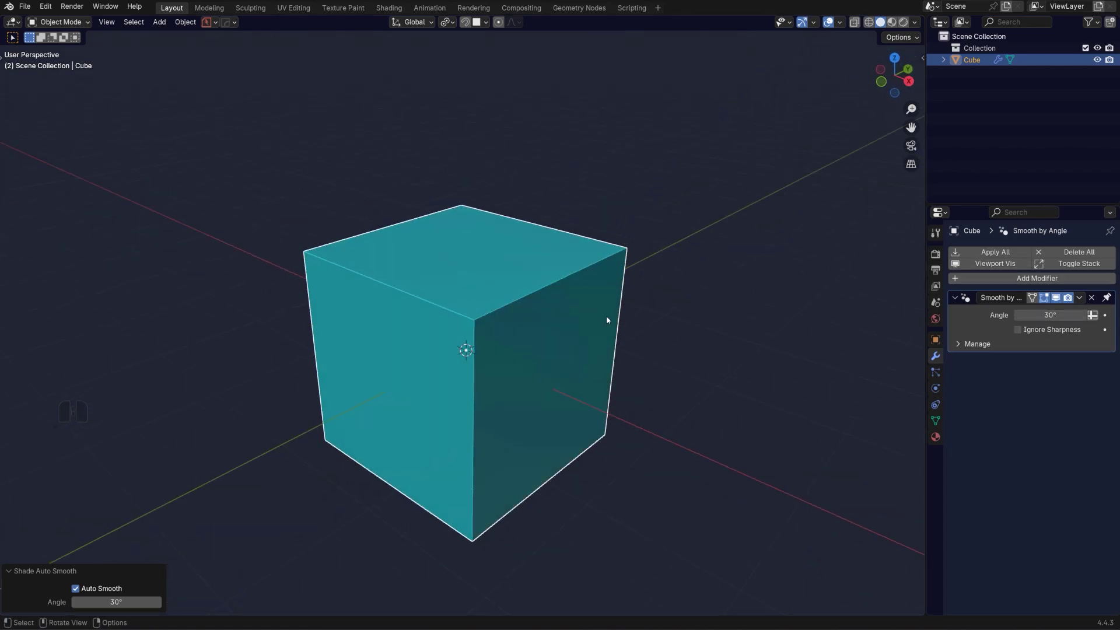
Add a single loop cut through the middle of the cube, running across its top and front faces.
scroll(607, 316, up, 3)
key(Tab)
key(ctrl+r)
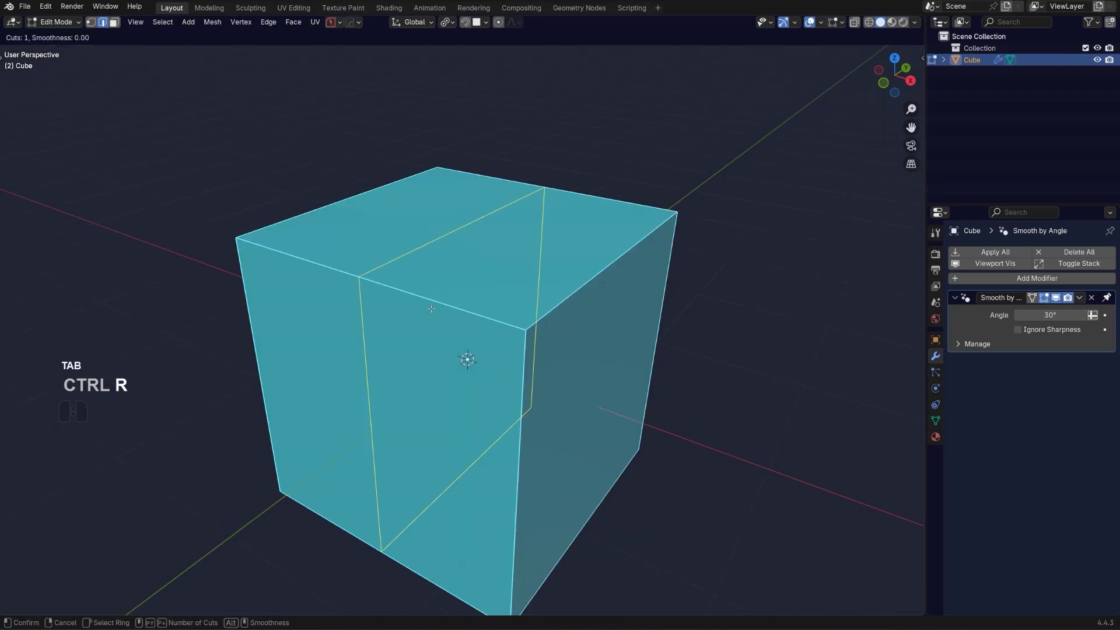
click(461, 350)
Raise the new middle edge on the cube's top about 0.13 m along Z to form a shallow ridge.
click(471, 248)
key(g)
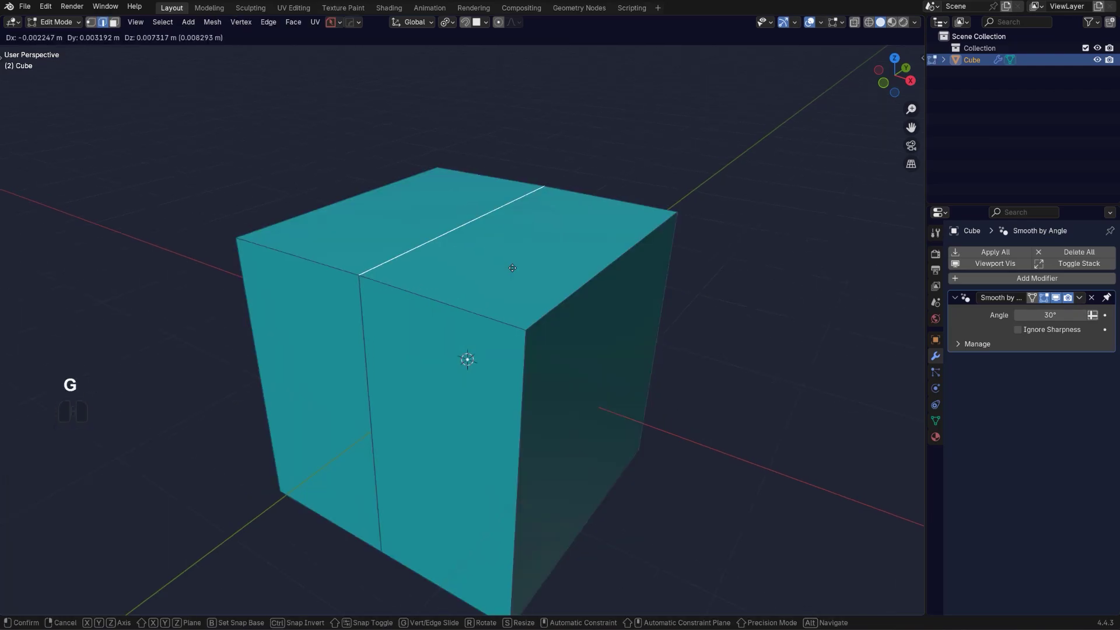
key(z)
click(533, 133)
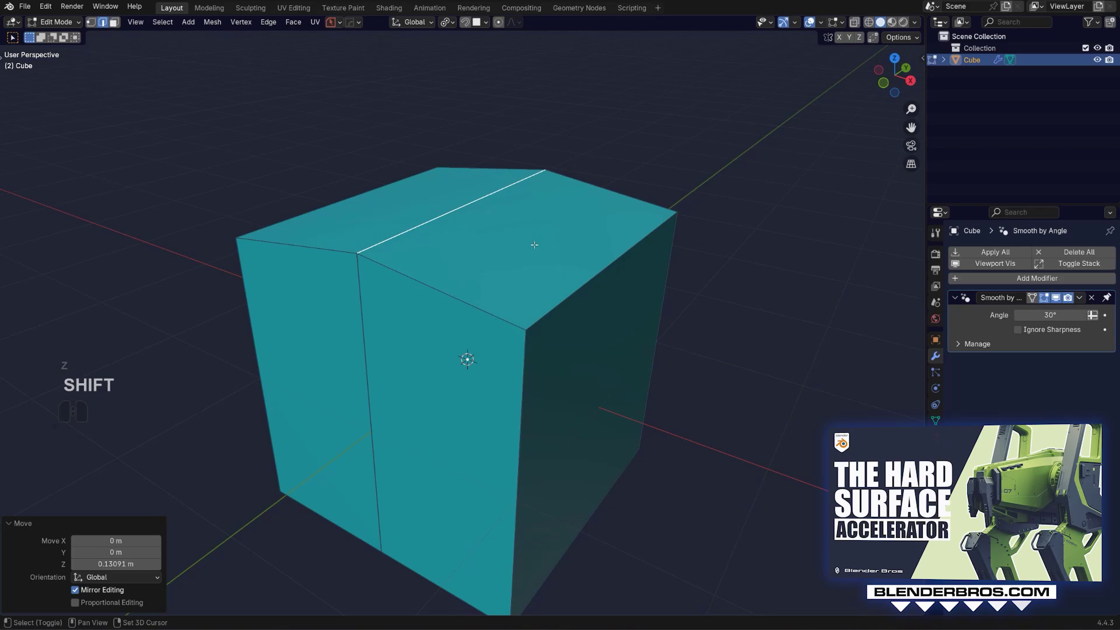
middle_drag(532, 245, 533, 292)
key(Tab)
middle_drag(505, 244, 460, 270)
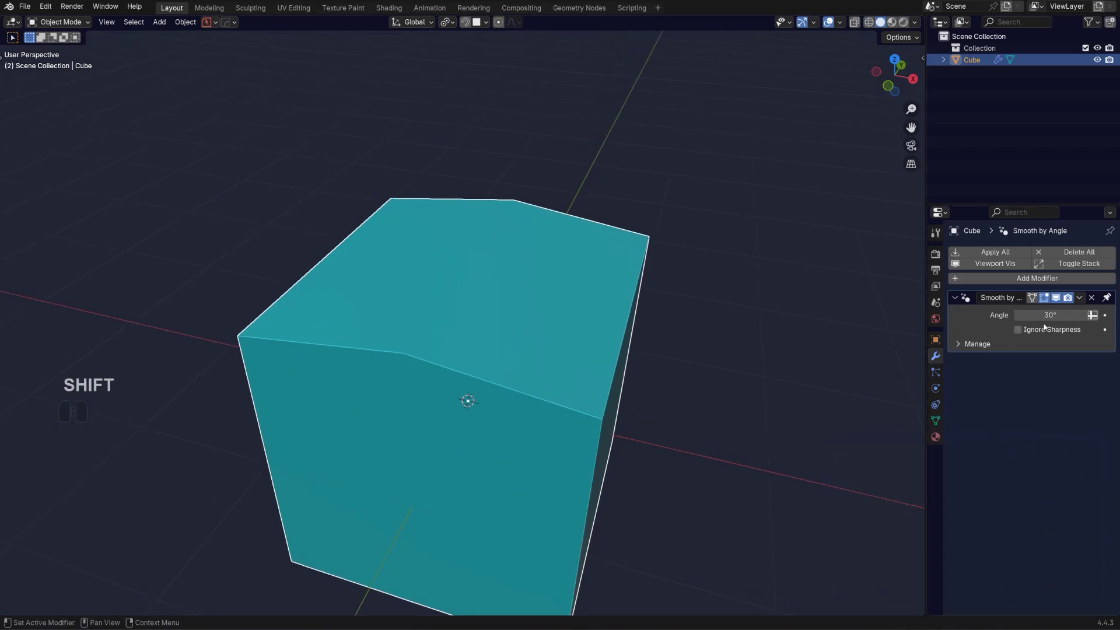
Set the cube's Smooth by Angle modifier to 12.9°.
shift+drag(1044, 322, 1039, 322)
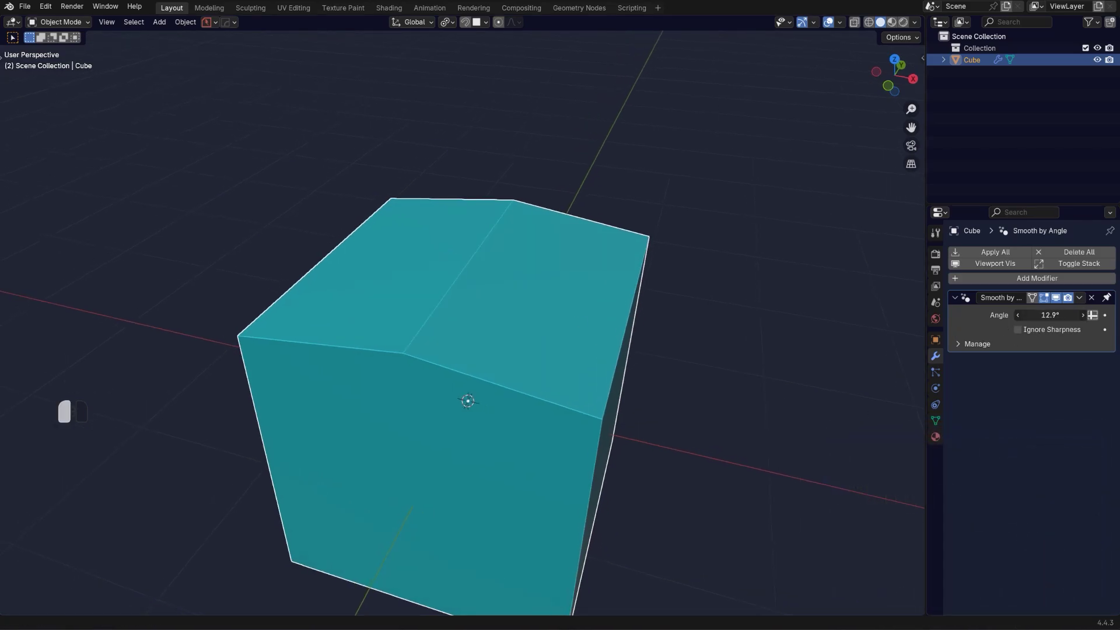
scroll(425, 382, down, 2)
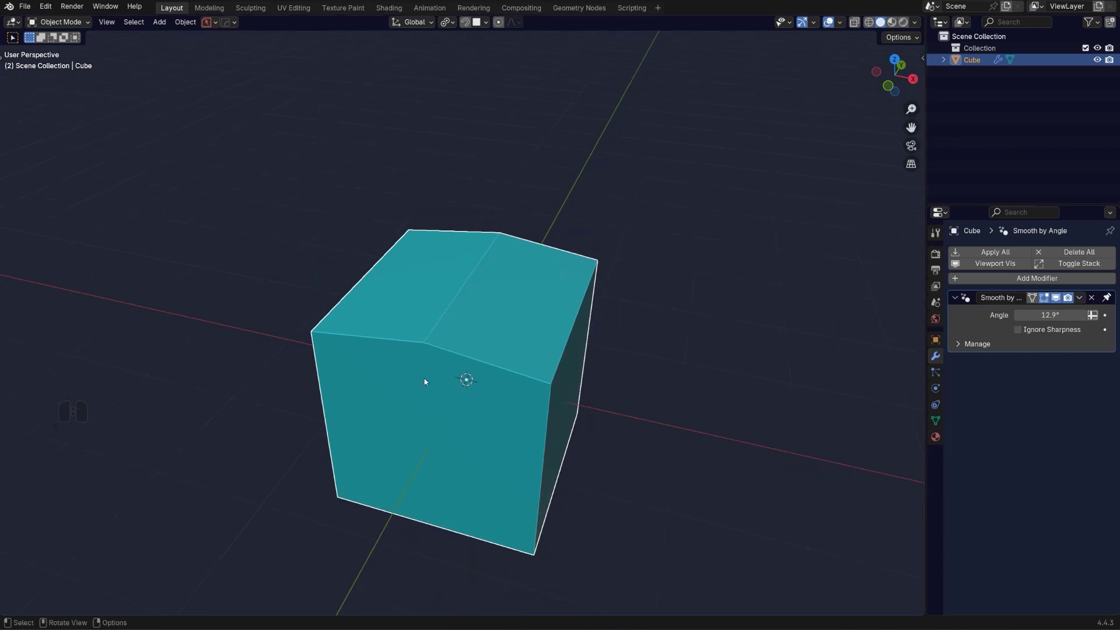
middle_drag(523, 363, 531, 283)
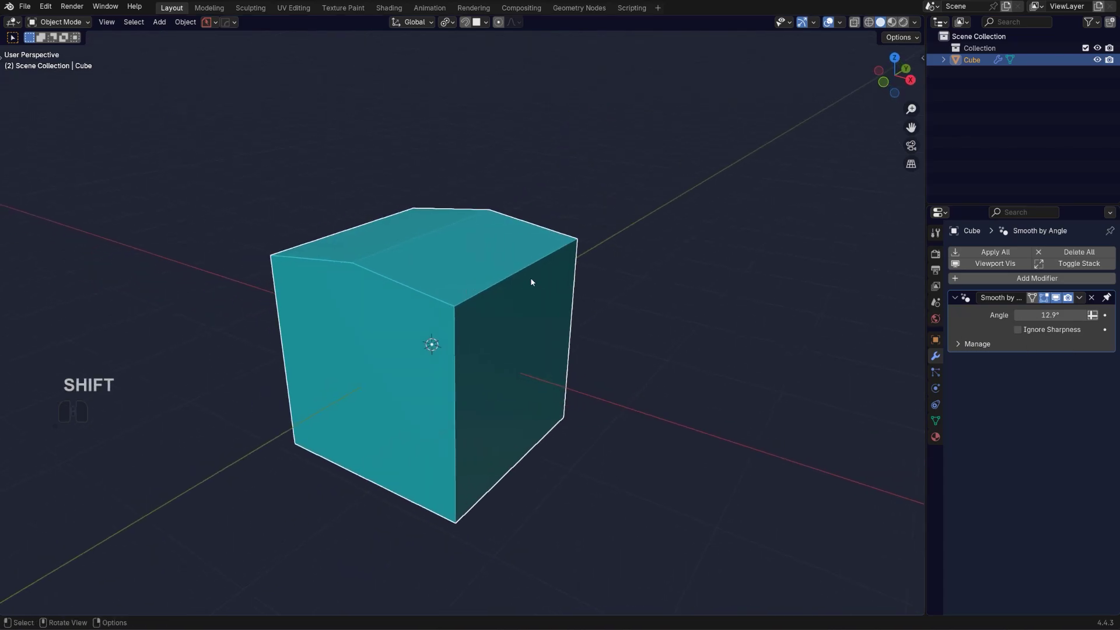
scroll(432, 271, up, 1)
Bevel the cube's front vertical edge with 6 segments and an offset of about 0.34 m.
key(Tab)
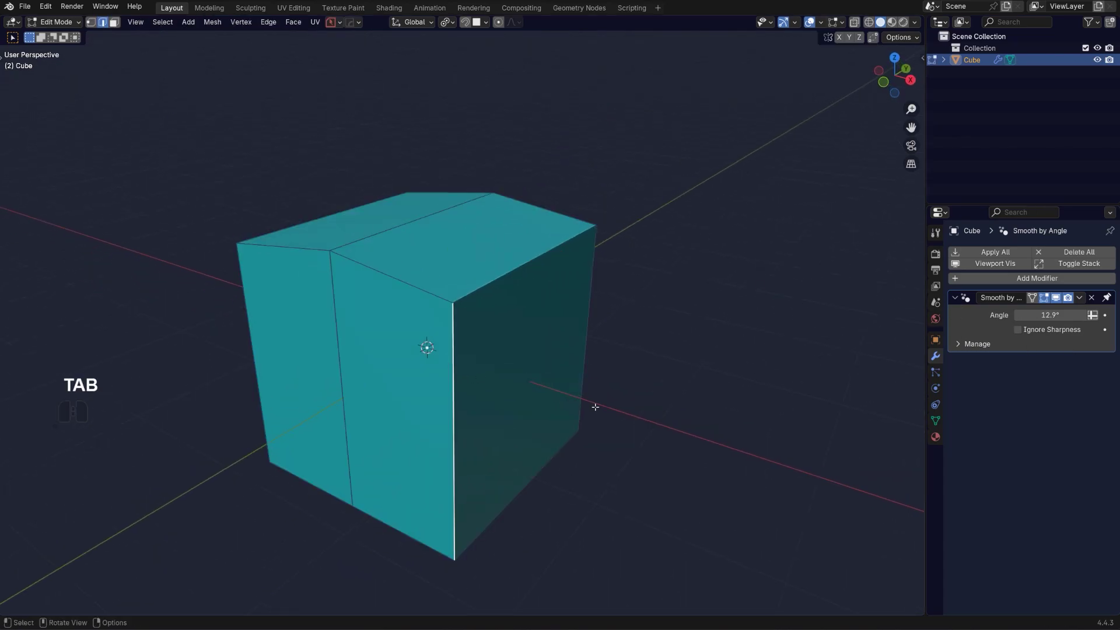
key(ctrl+b)
scroll(659, 424, down, 7)
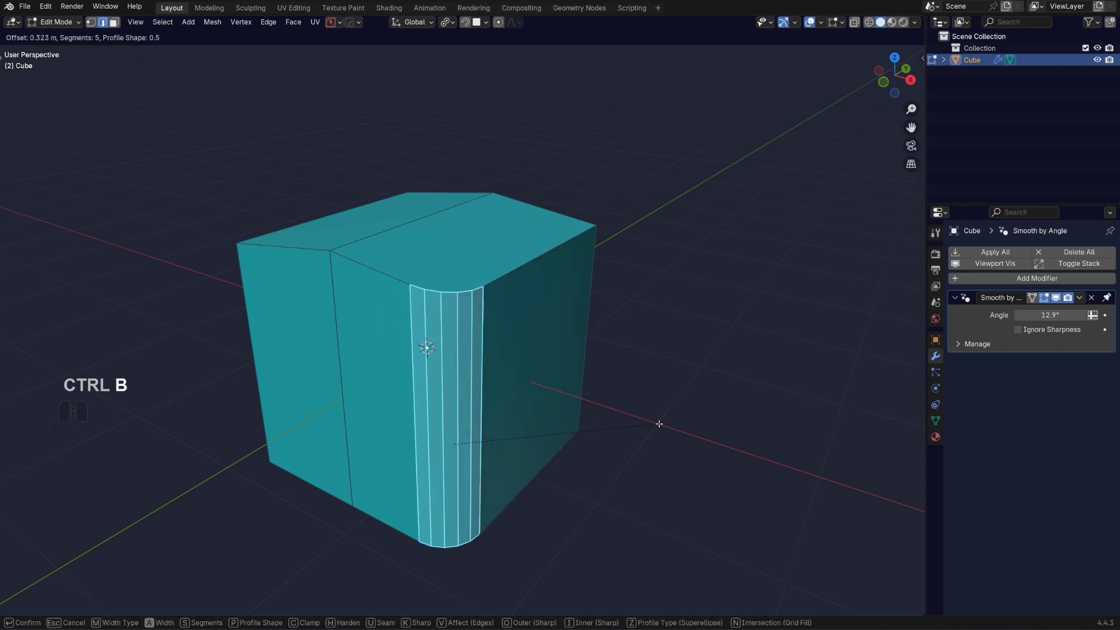
scroll(659, 424, up, 1)
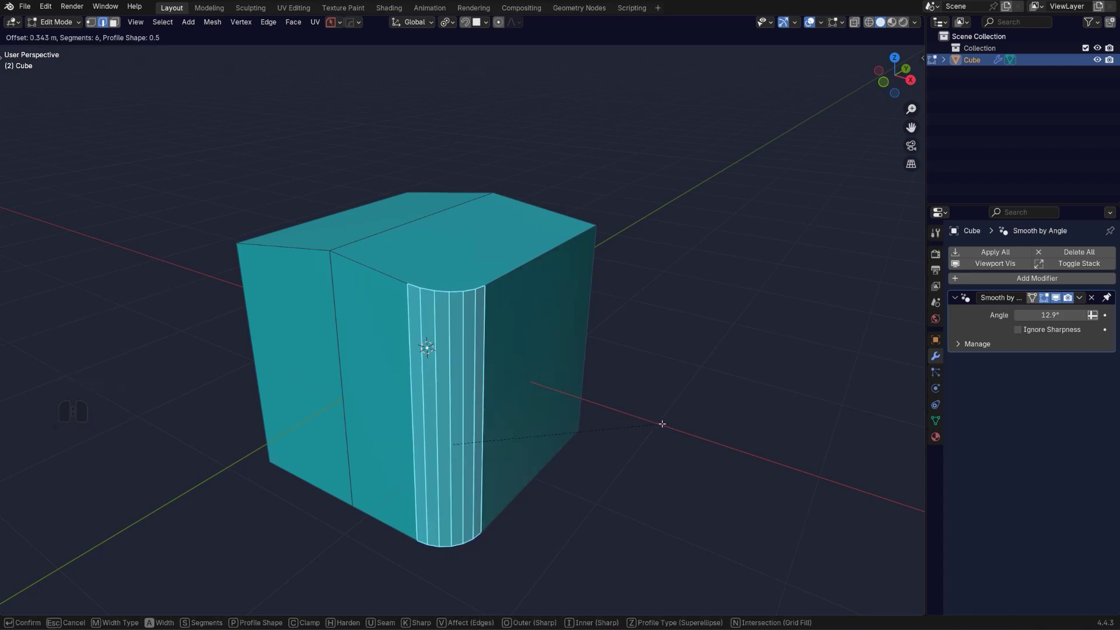
click(659, 424)
key(Tab)
middle_drag(532, 347, 479, 352)
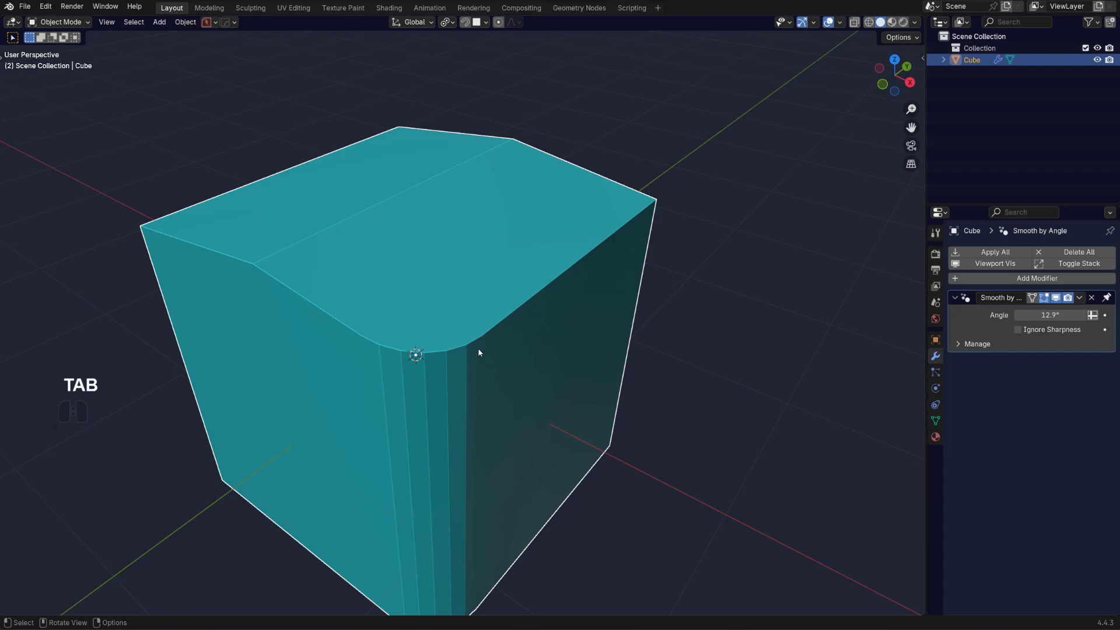
Try another smoothing angle on the bevelled cube, and undo the angle and bevel changes.
drag(1021, 317, 1020, 317)
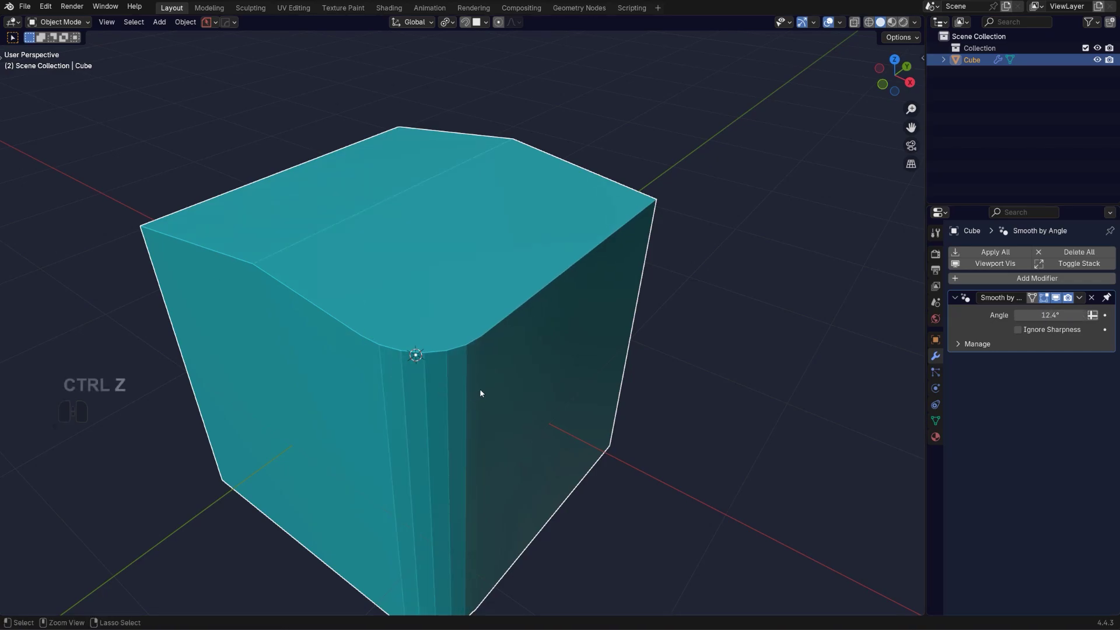
key(ctrl+z)
key(ctrl+z)
key(ctrl+z)
scroll(489, 340, down, 2)
mouse_move(463, 310)
middle_down()
mouse_move(488, 315)
mouse_move(479, 299)
middle_up()
scroll(487, 315, up, 2)
scroll(479, 299, down, 2)
key(Tab)
key(grave)
middle_drag(479, 299, 534, 303)
scroll(504, 301, up, 1)
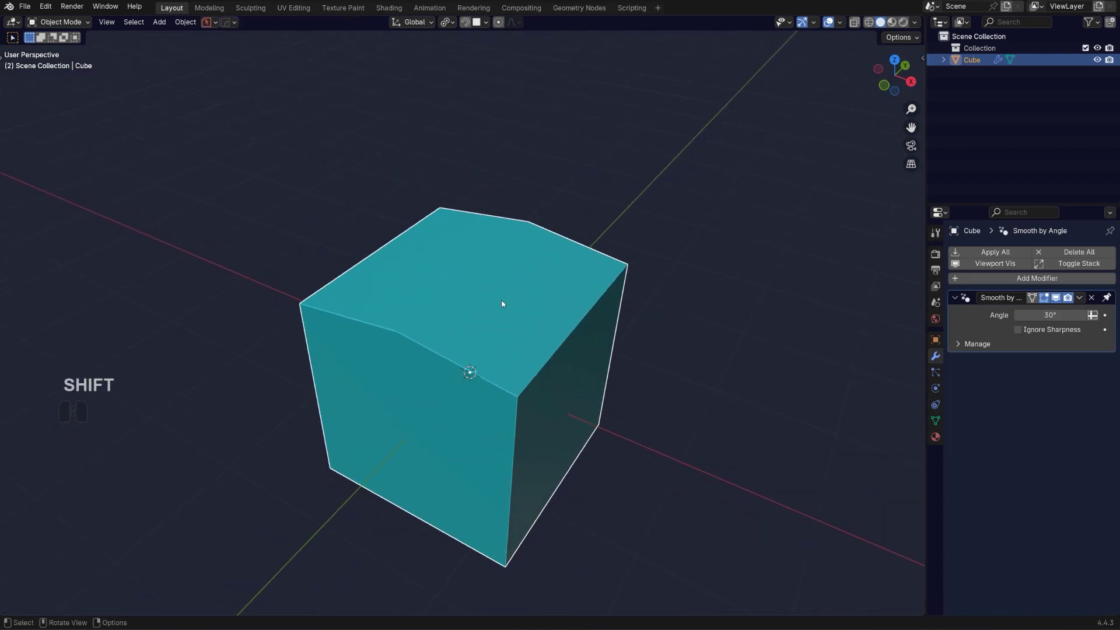
Mark the ridge edge across the cube's top as sharp and view the shading in Object Mode.
key(Tab)
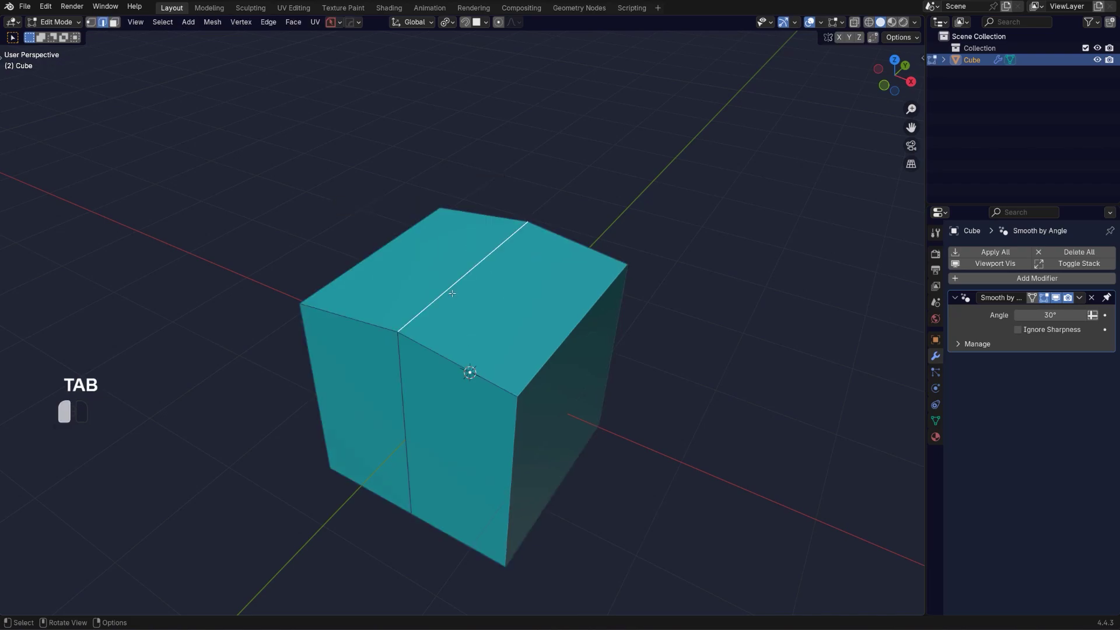
shift+middle_drag(520, 308, 514, 305)
key(ctrl+e)
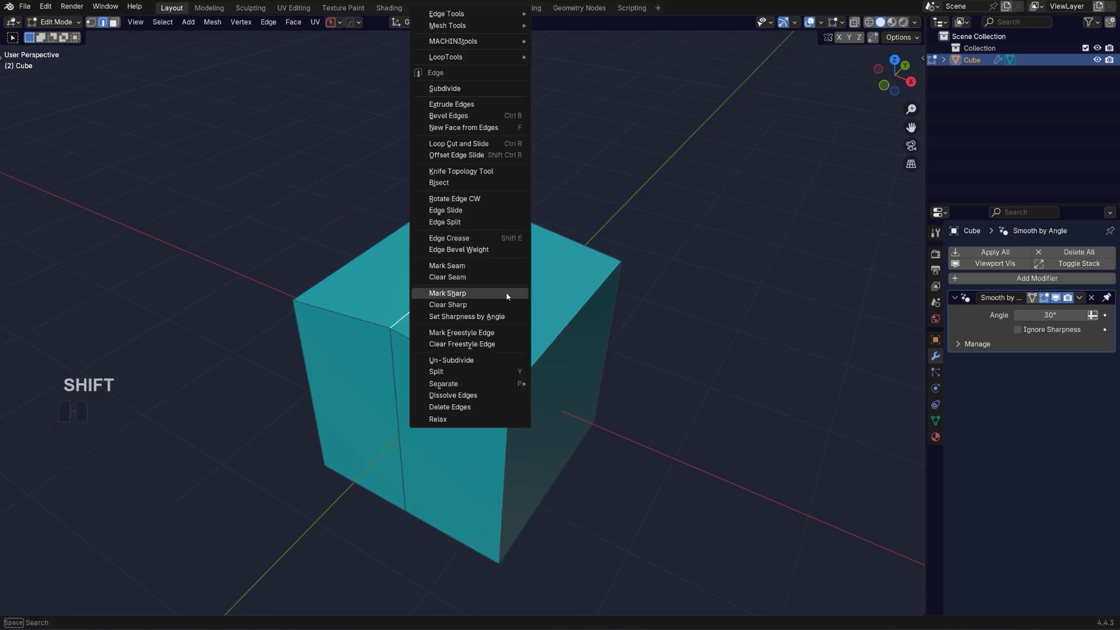
click(507, 295)
scroll(502, 292, up, 2)
key(Tab)
scroll(492, 277, down, 2)
middle_drag(482, 261, 502, 272)
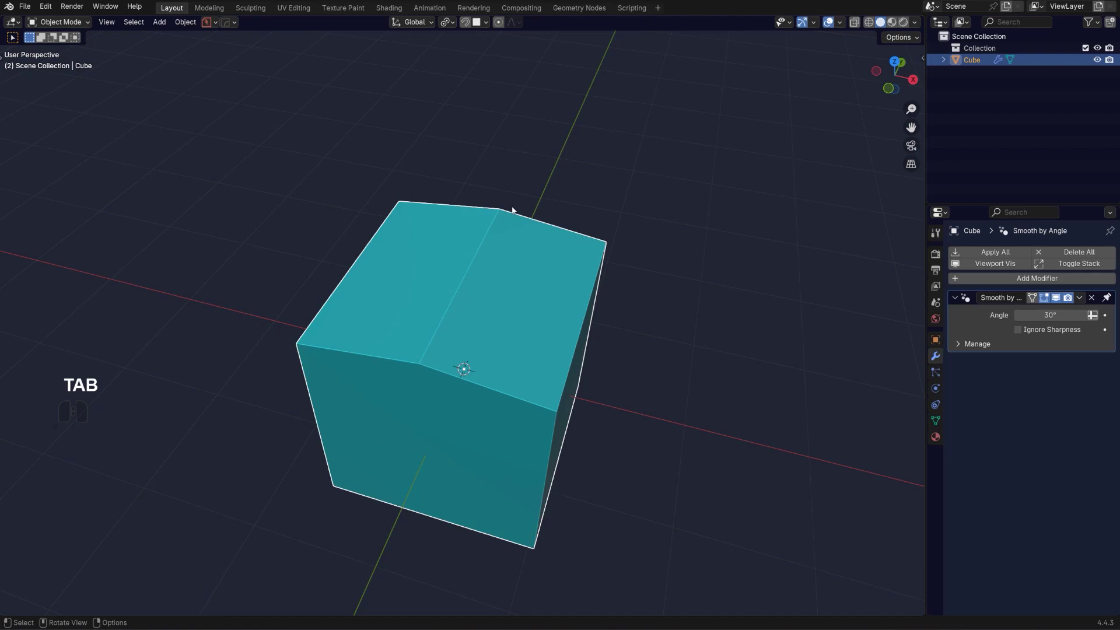
middle_drag(407, 387, 523, 383)
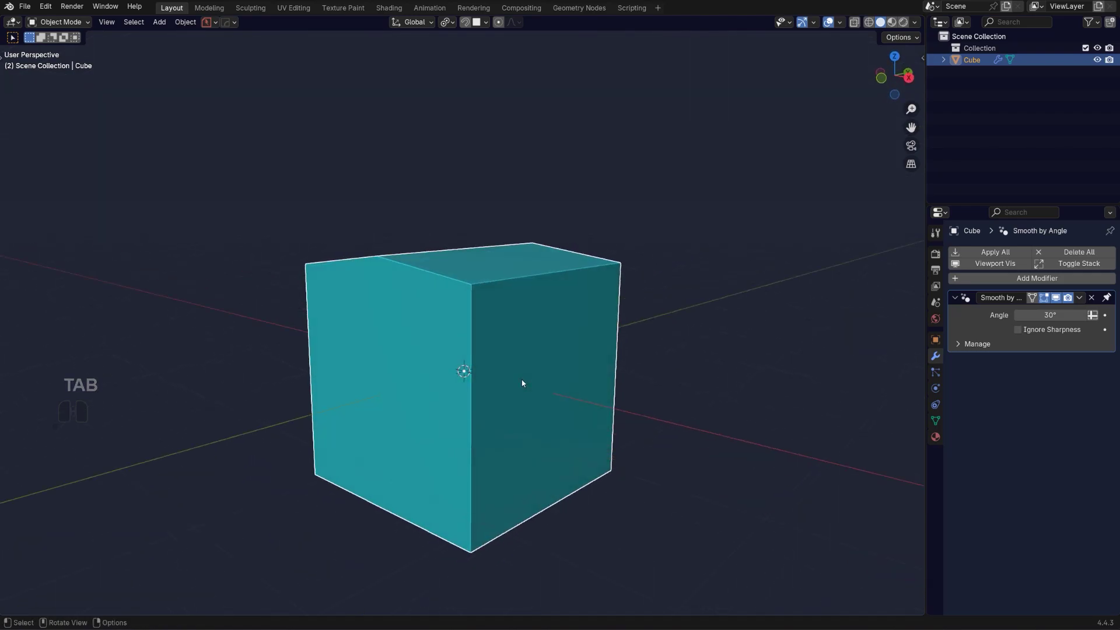
middle_drag(524, 296, 564, 379)
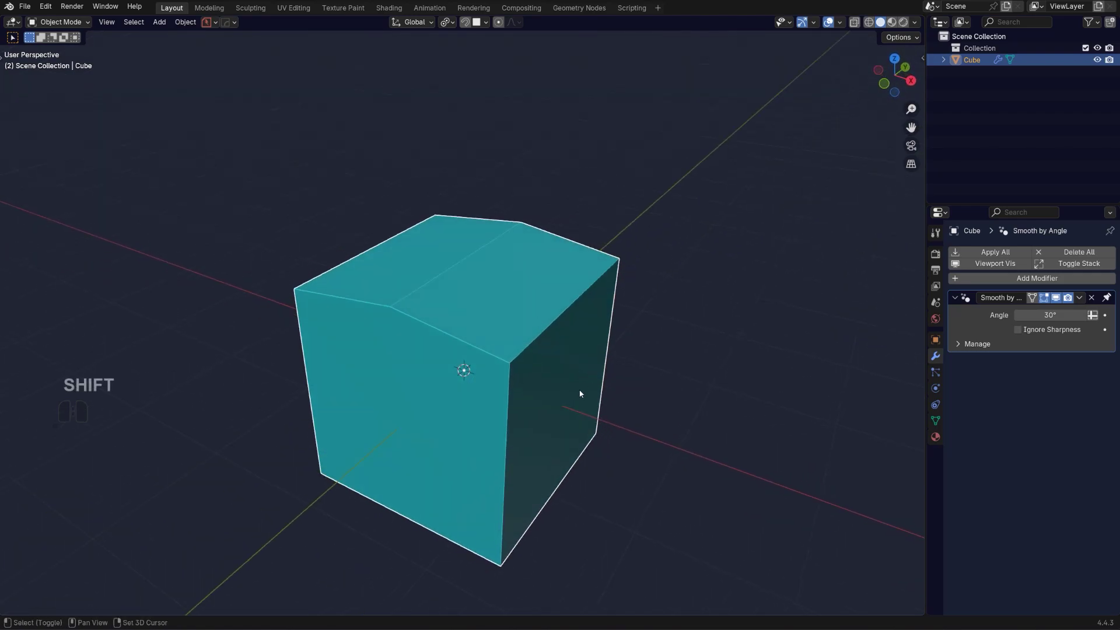
Delete the ridged cube and add a fresh 2 m cube at the origin.
key(x)
click(528, 344)
key(shift+a)
mouse_move(527, 343)
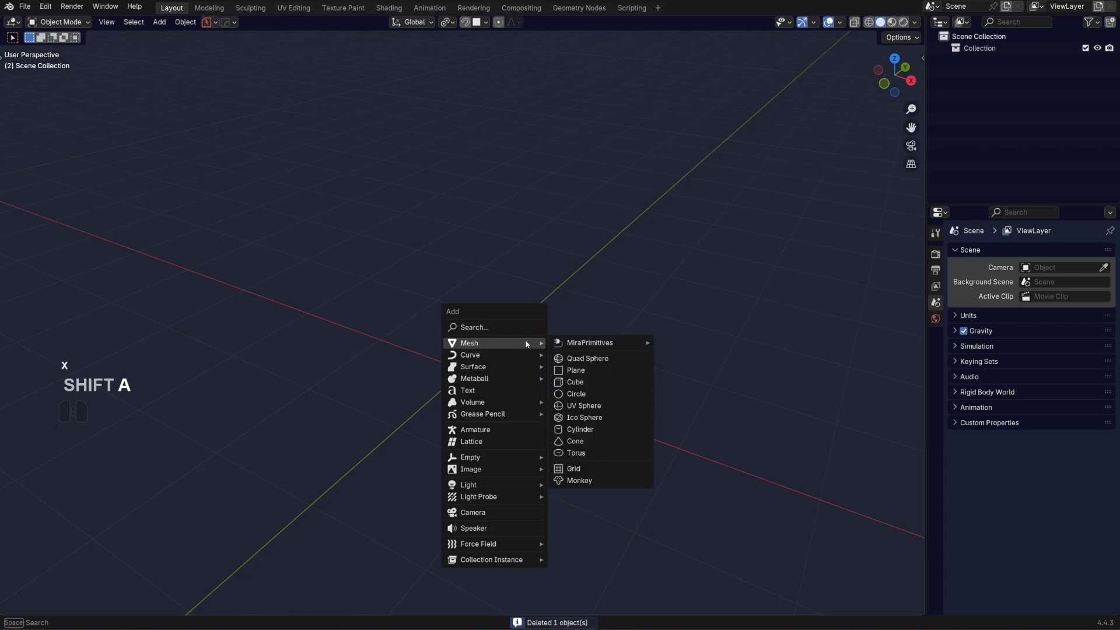
click(583, 382)
Mark the three edges meeting at the new cube's front top corner as sharp.
scroll(585, 382, up, 2)
shift+middle_drag(521, 330, 509, 266)
key(Tab)
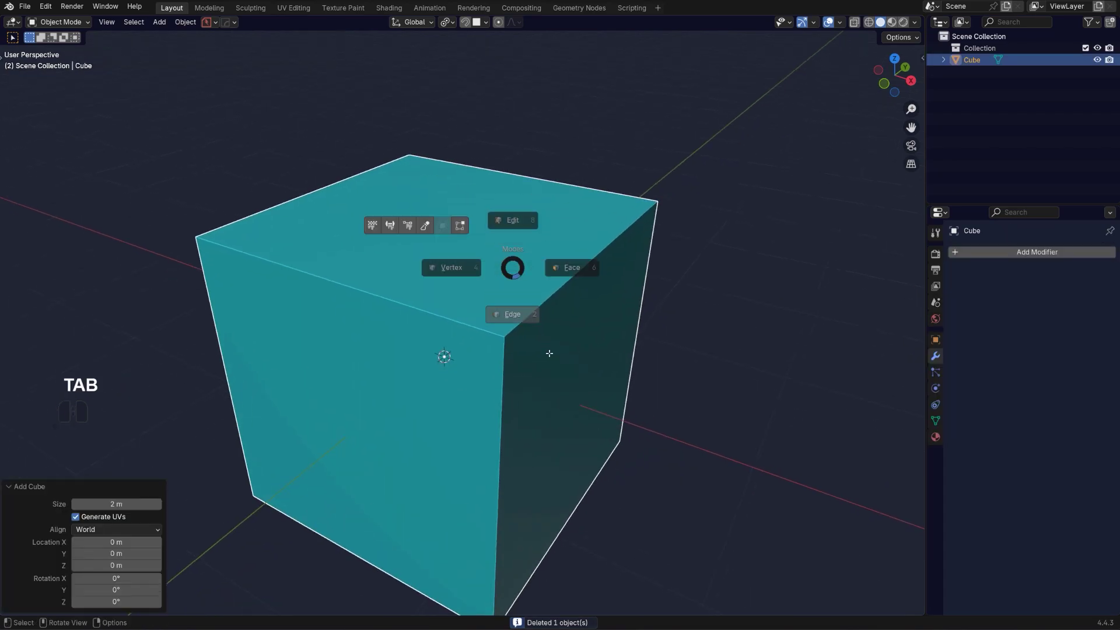
shift+click(496, 420)
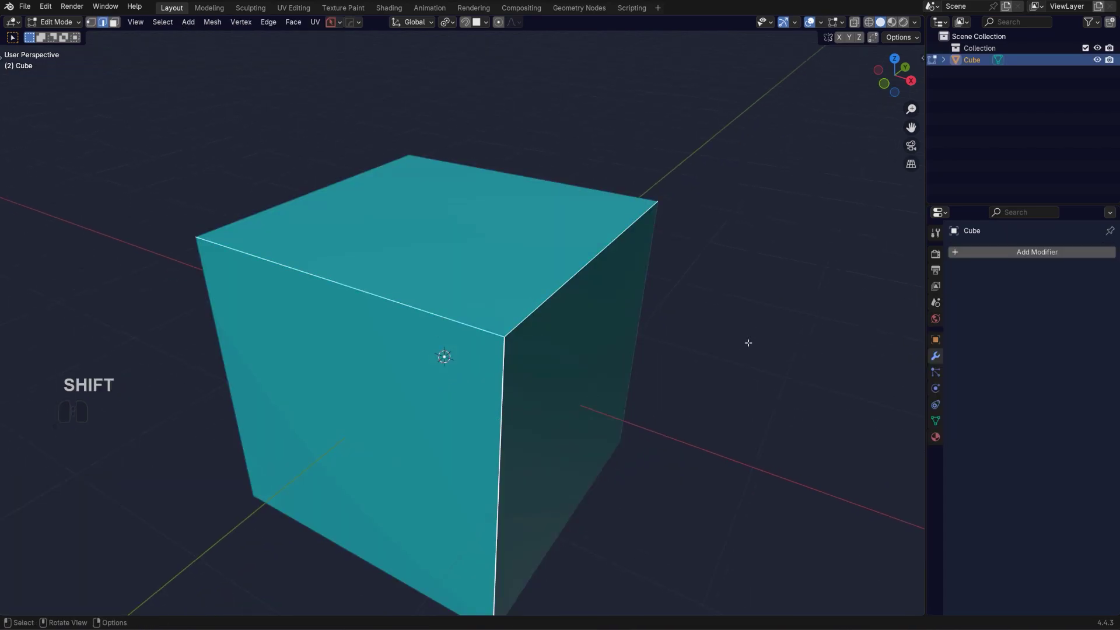
right_click(748, 343)
click(690, 493)
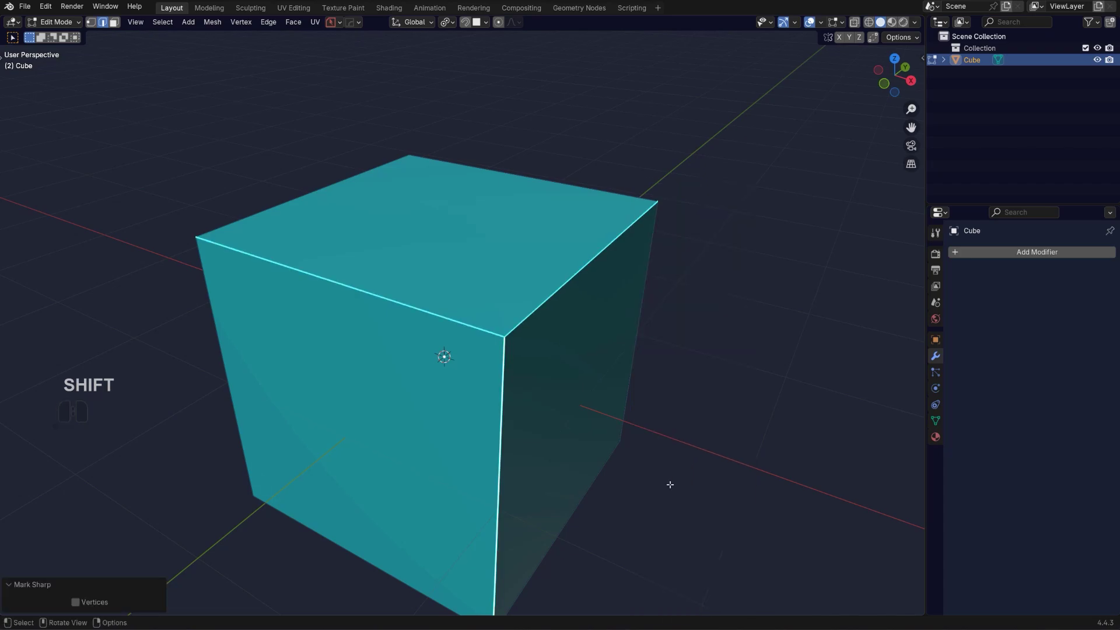
middle_drag(670, 483, 525, 370)
key(Tab)
Add a HardOps Bevel to the cube with 3 segments, a width of about 0.01 and a 30° angle limit.
scroll(550, 310, up, 2)
key(q)
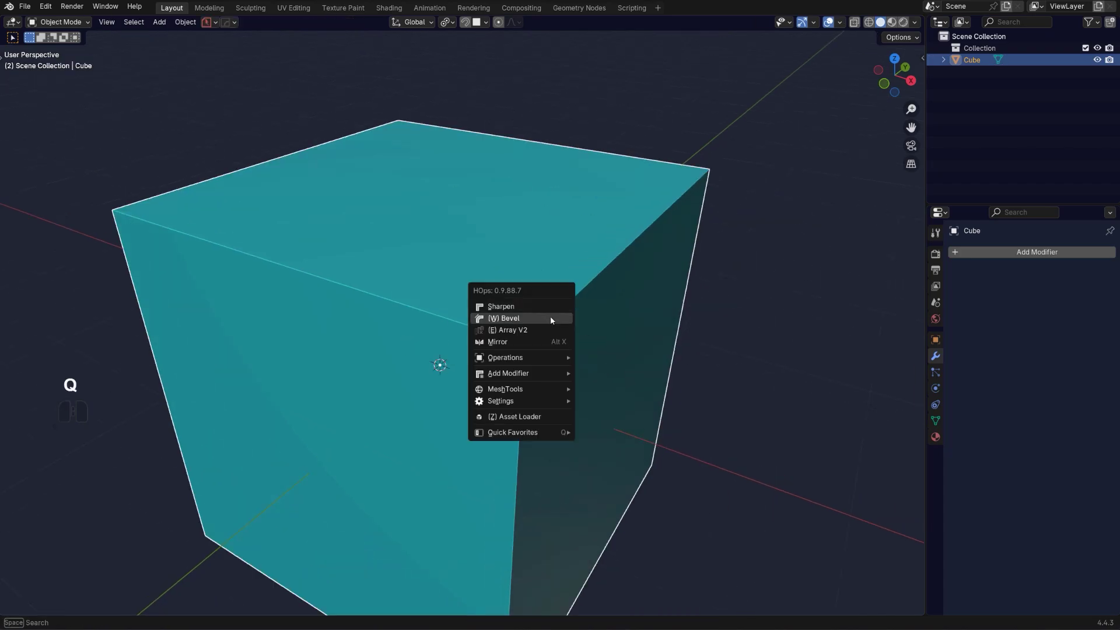
click(551, 318)
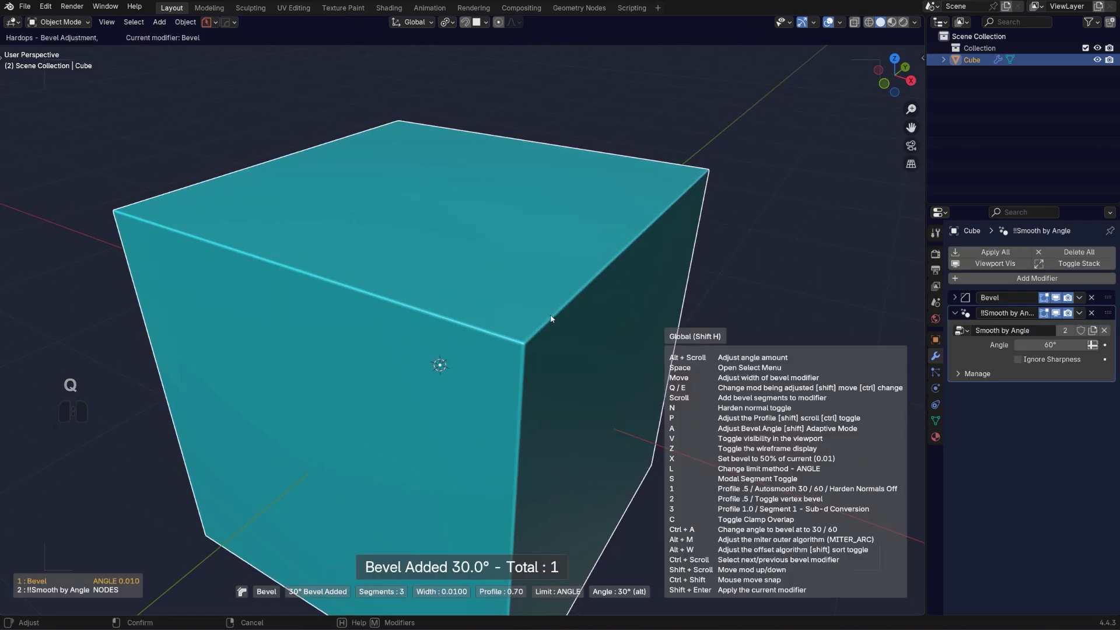
click(537, 315)
Examine the bevel shading along the cube's top edges and at its corners from several sides.
scroll(528, 341, up, 4)
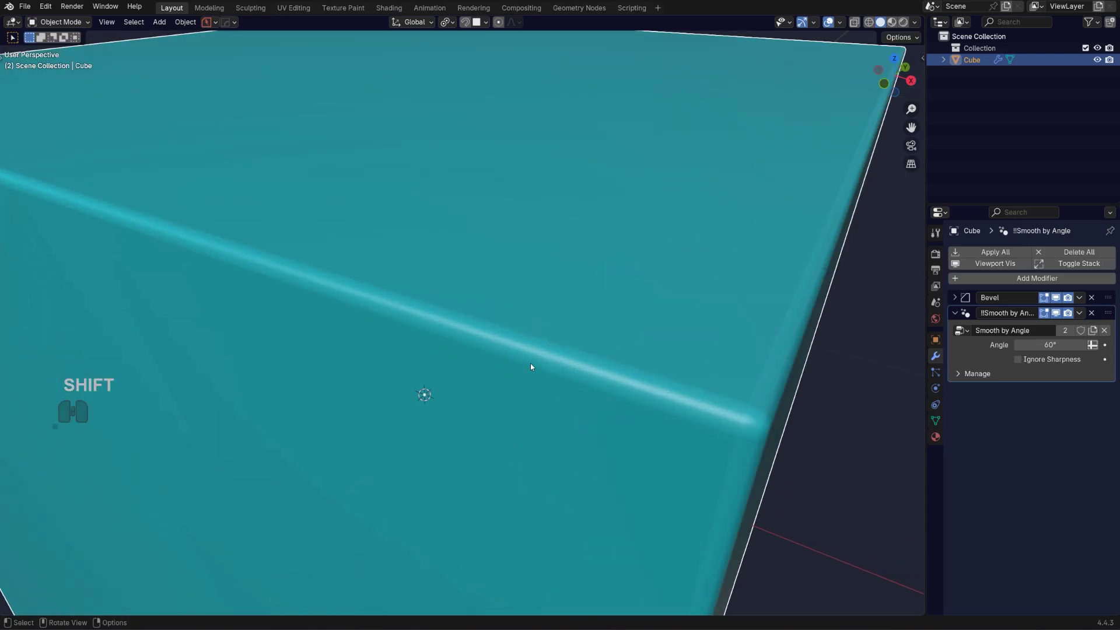
shift+middle_drag(530, 363, 385, 228)
scroll(554, 233, up, 5)
scroll(431, 311, down, 2)
scroll(556, 328, up, 3)
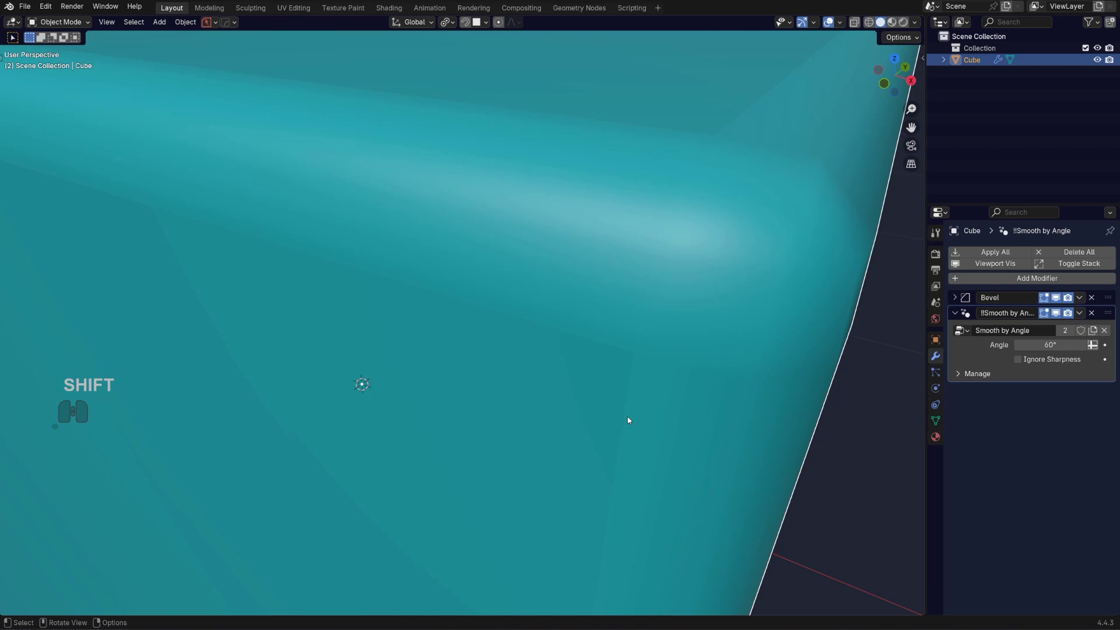
scroll(628, 420, down, 6)
middle_drag(227, 302, 527, 242)
scroll(422, 330, up, 3)
scroll(487, 287, up, 3)
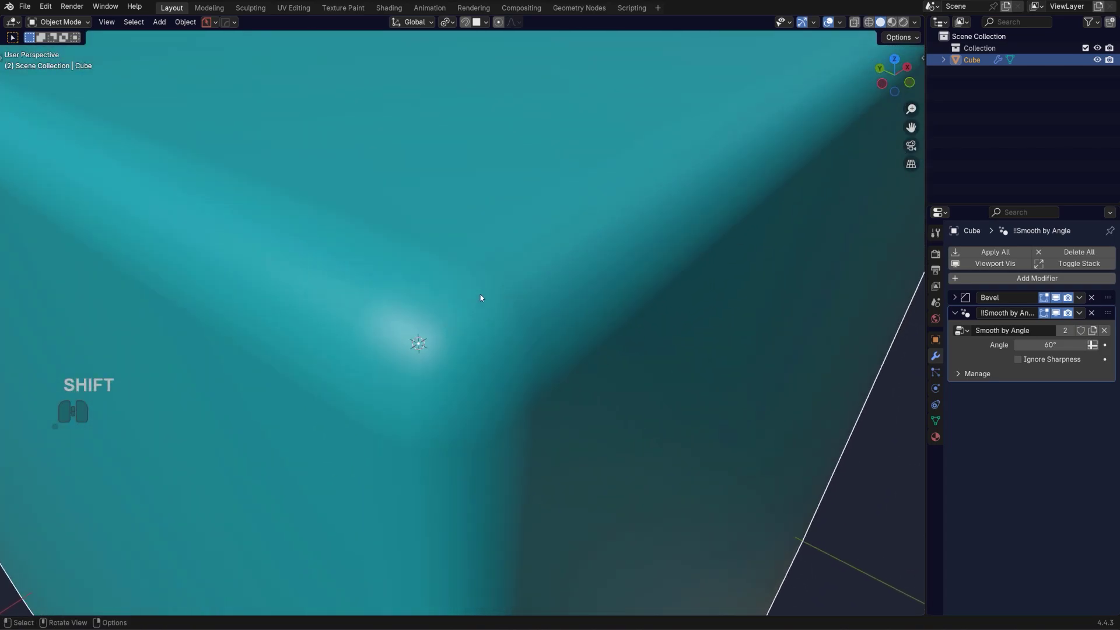
scroll(422, 218, down, 8)
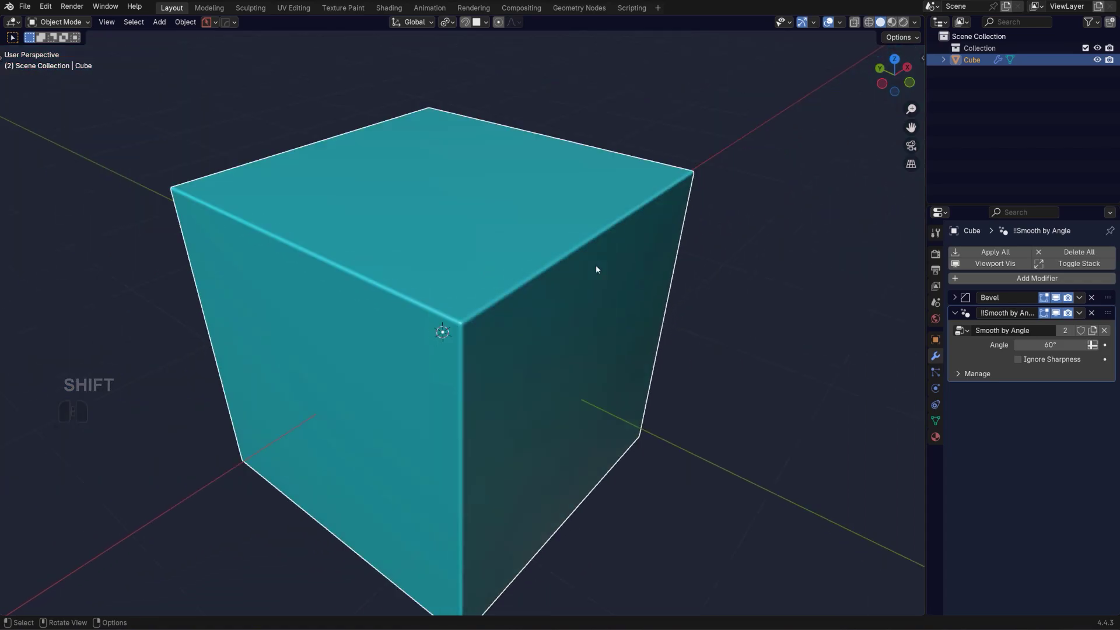
middle_drag(595, 268, 443, 265)
scroll(442, 265, up, 3)
scroll(442, 264, up, 8)
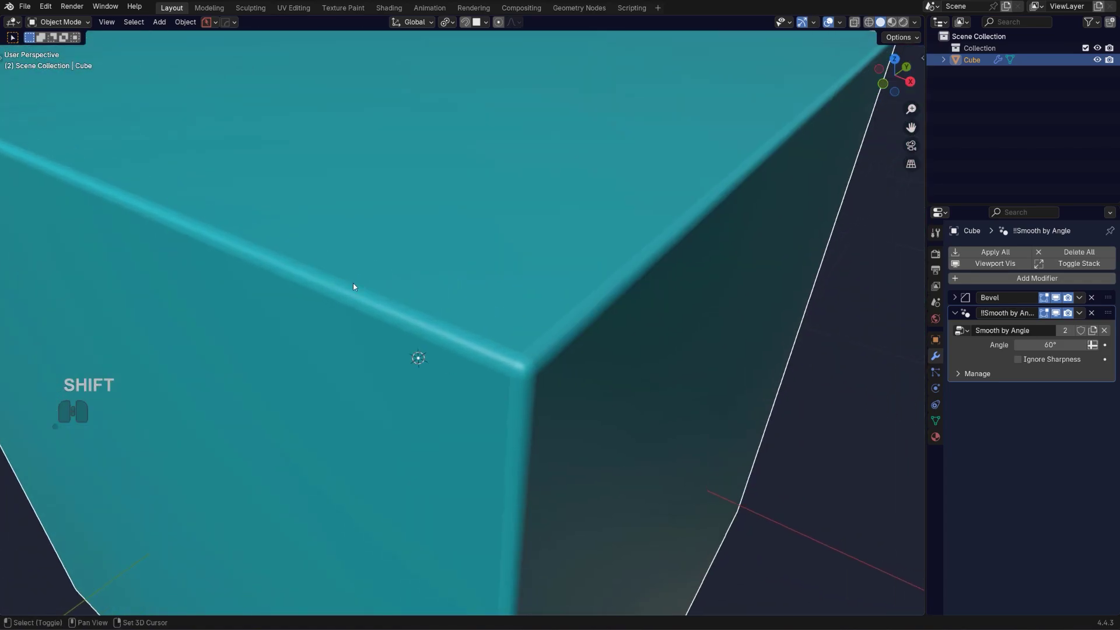
Apply the cube's Bevel modifier, keeping the Smooth by Angle modifier in the stack.
scroll(353, 286, up, 2)
shift+middle_drag(572, 352, 546, 322)
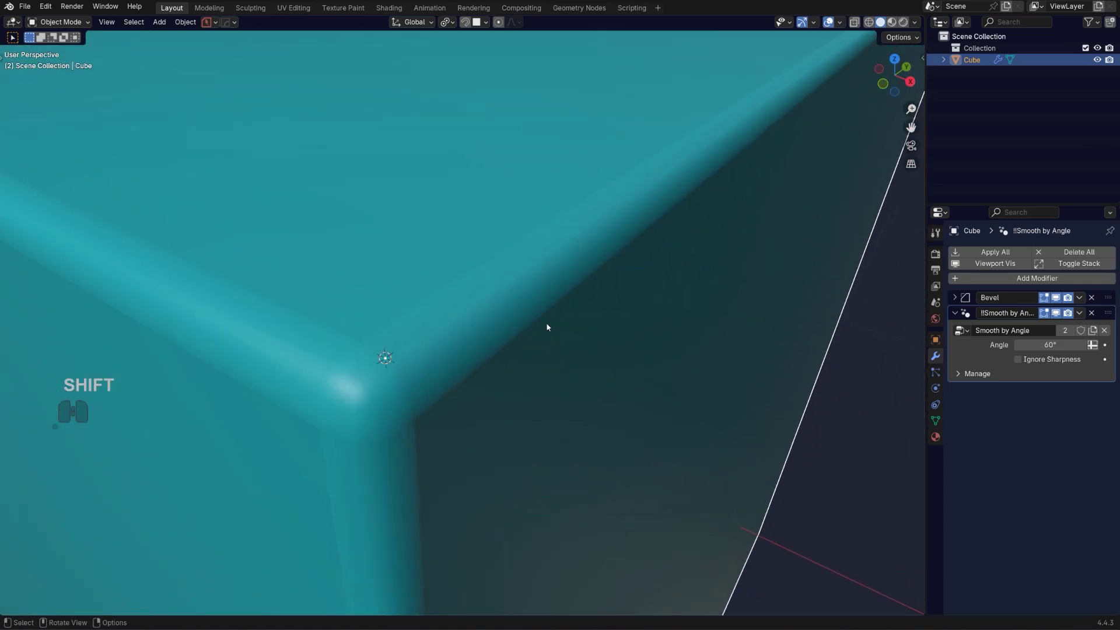
click(1079, 297)
click(1026, 343)
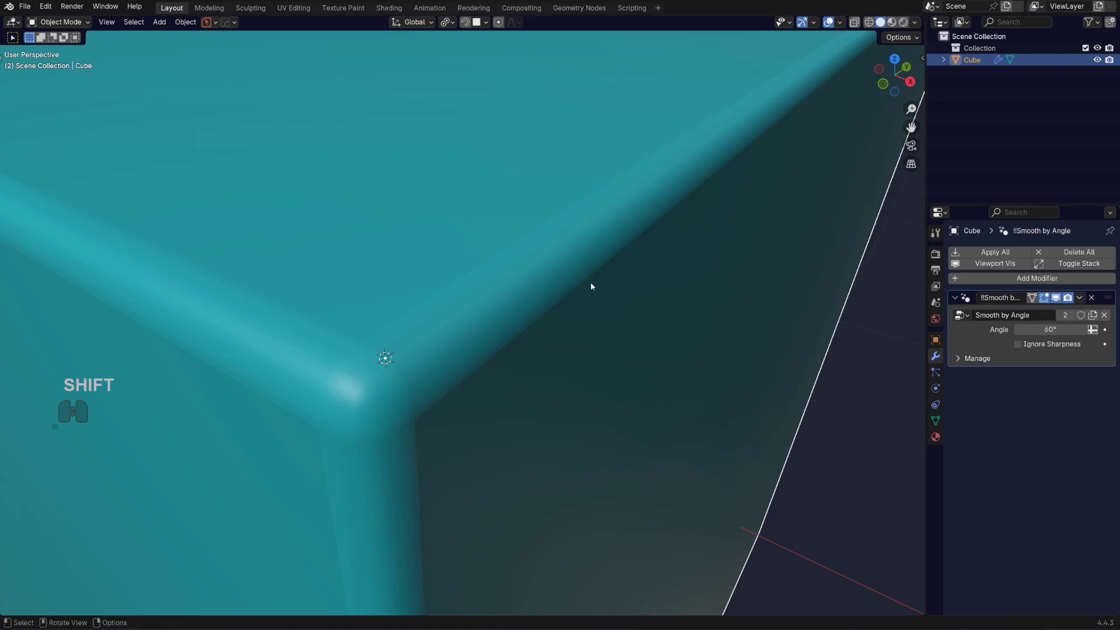
Inspect the applied bevel's edge topology around the cube's front top corner in Edit Mode.
key(Tab)
click(380, 321)
click(345, 340)
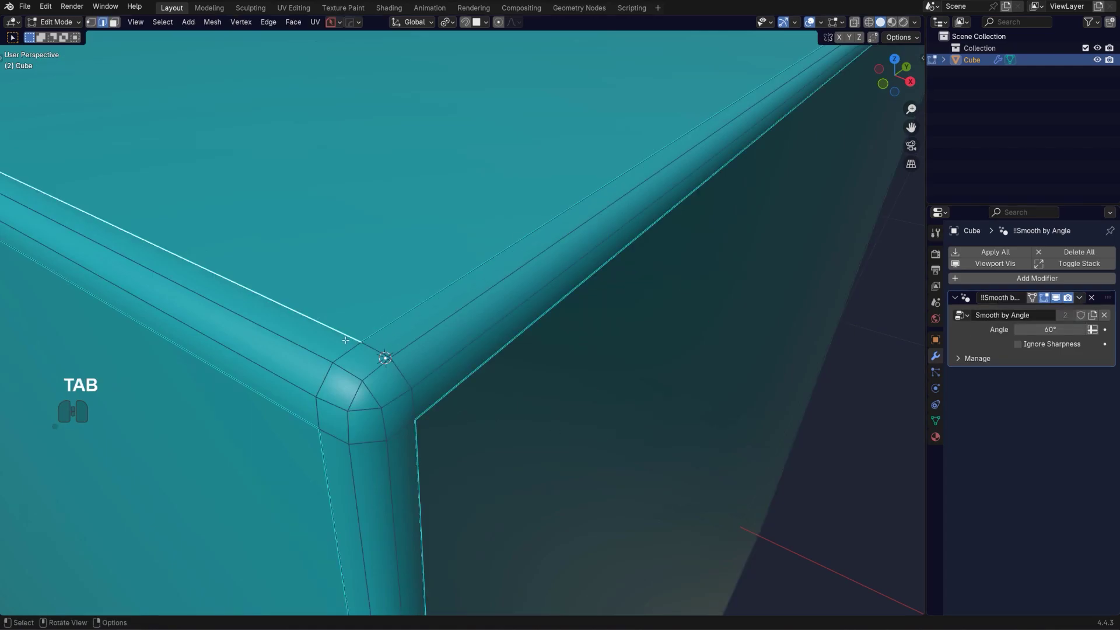
click(449, 409)
key(Tab)
scroll(482, 270, down, 1)
shift+middle_drag(490, 306, 568, 338)
scroll(525, 344, up, 2)
scroll(526, 344, up, 1)
Undo the edge selections and the application of the cube's Bevel modifier, then return to Object Mode.
key(ctrl+z)
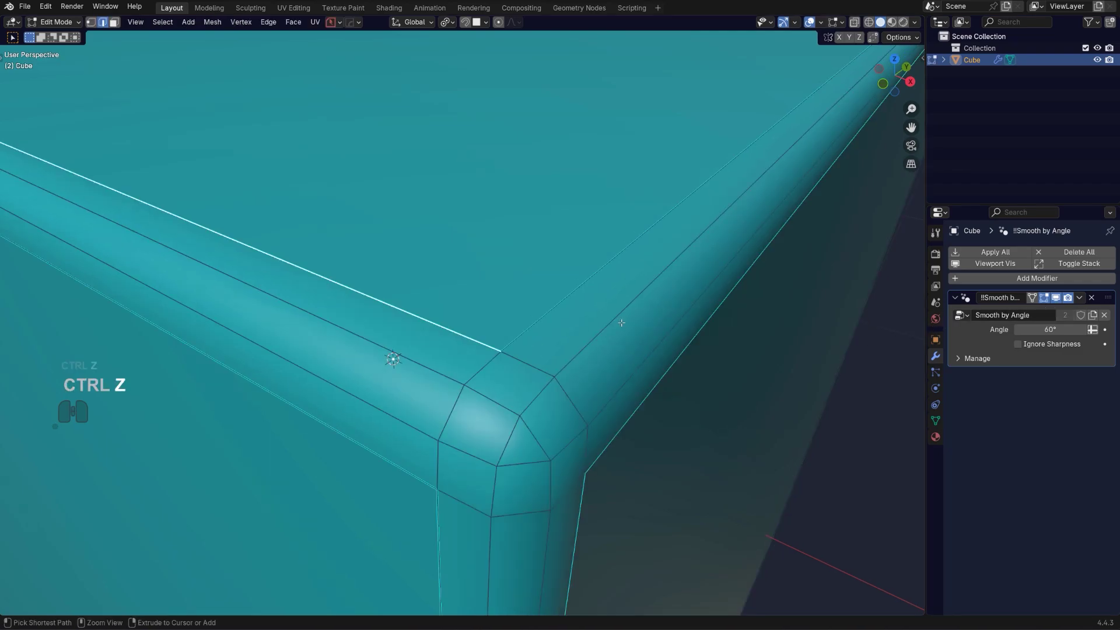
key(ctrl+z)
key(ctrl+z)
key(ctrl+z)
key(Tab)
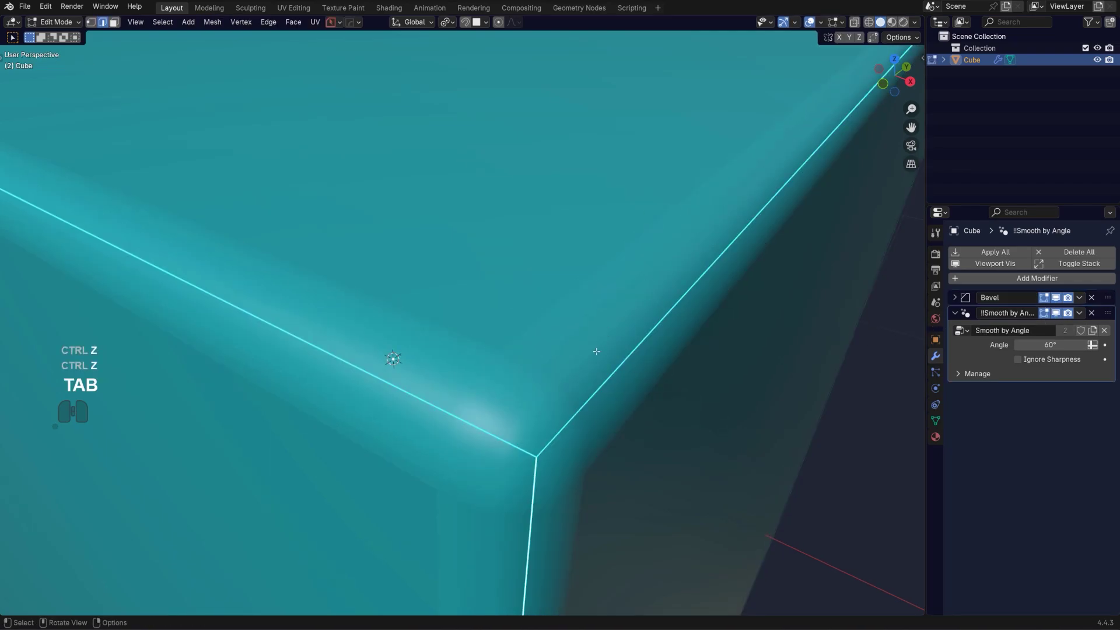
key(Tab)
shift+middle_drag(557, 286, 530, 248)
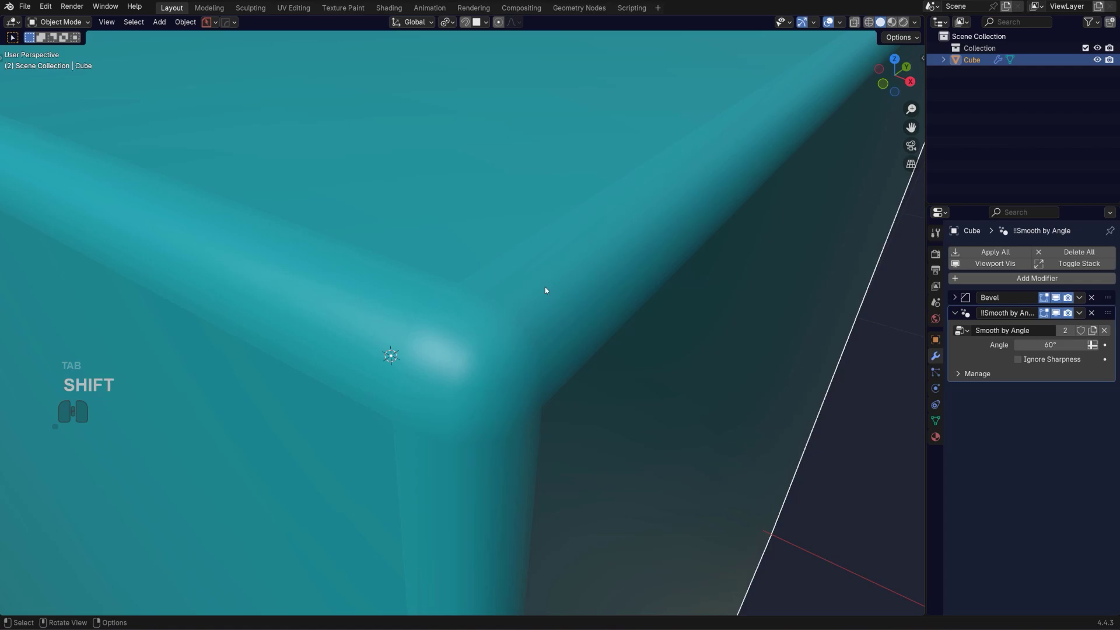
Mark all edges of the cube as sharp and return to Object Mode to check the shading.
key(Tab)
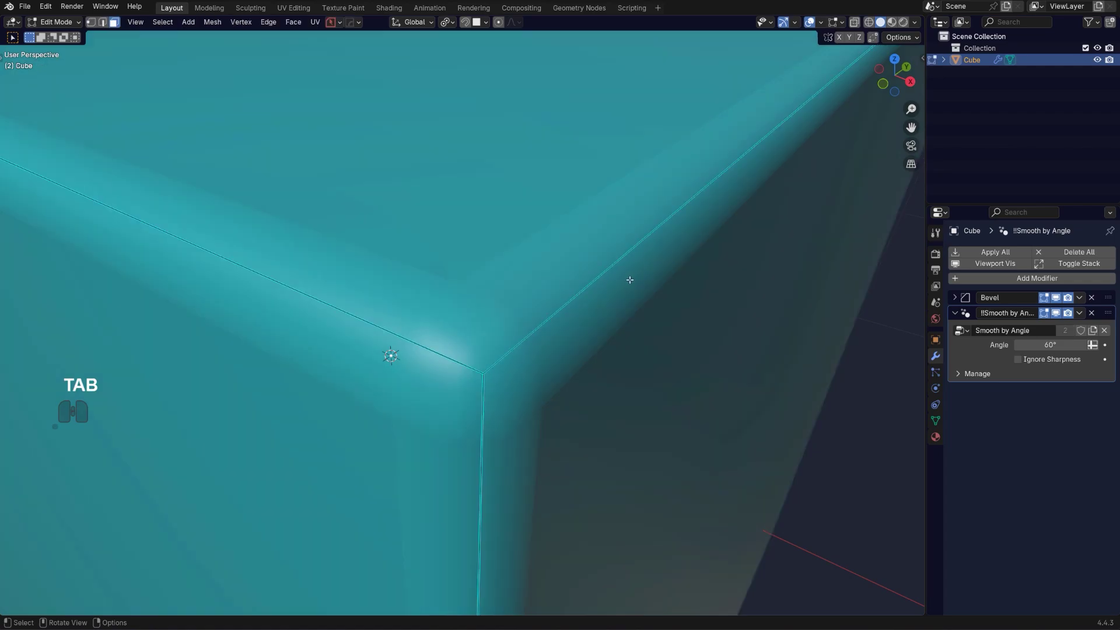
key(a)
right_click(586, 301)
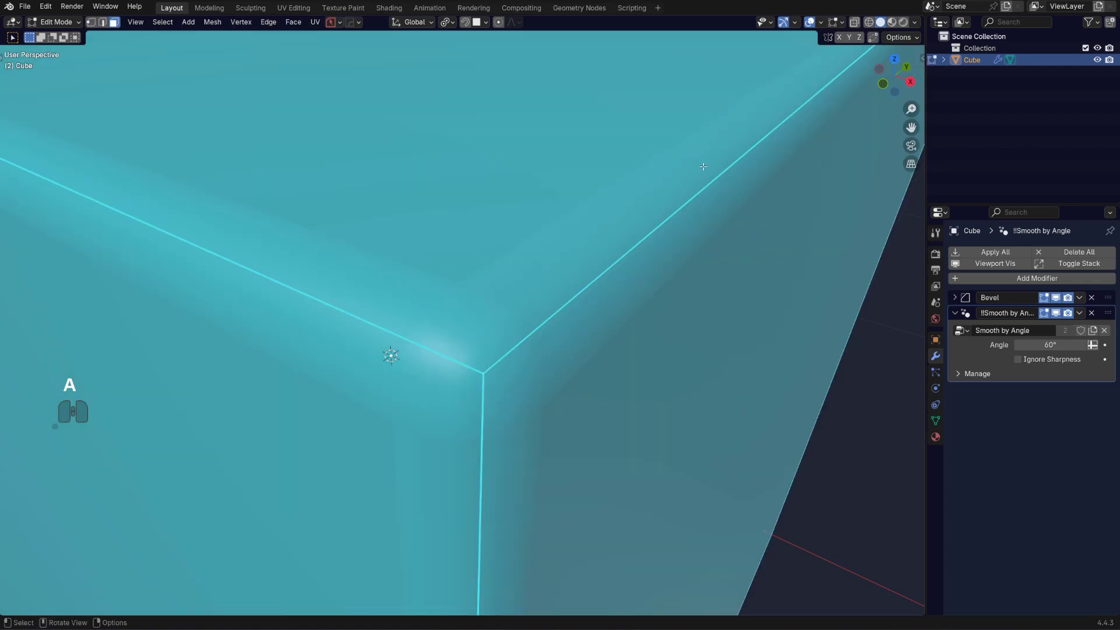
key(Tab)
right_click(575, 337)
click(557, 503)
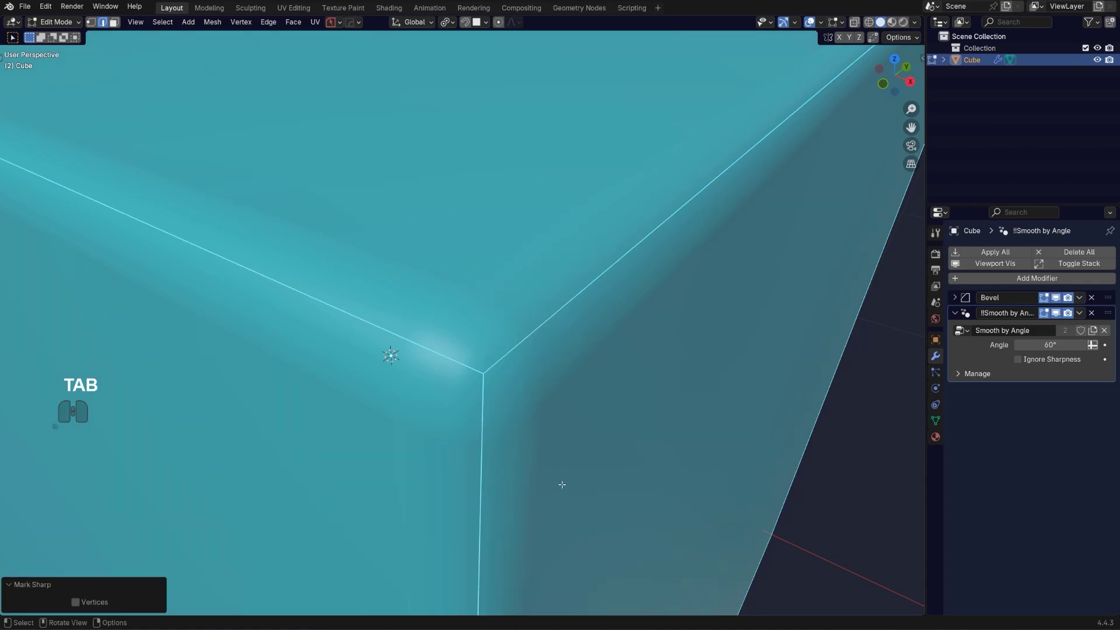
key(Tab)
scroll(456, 226, down, 10)
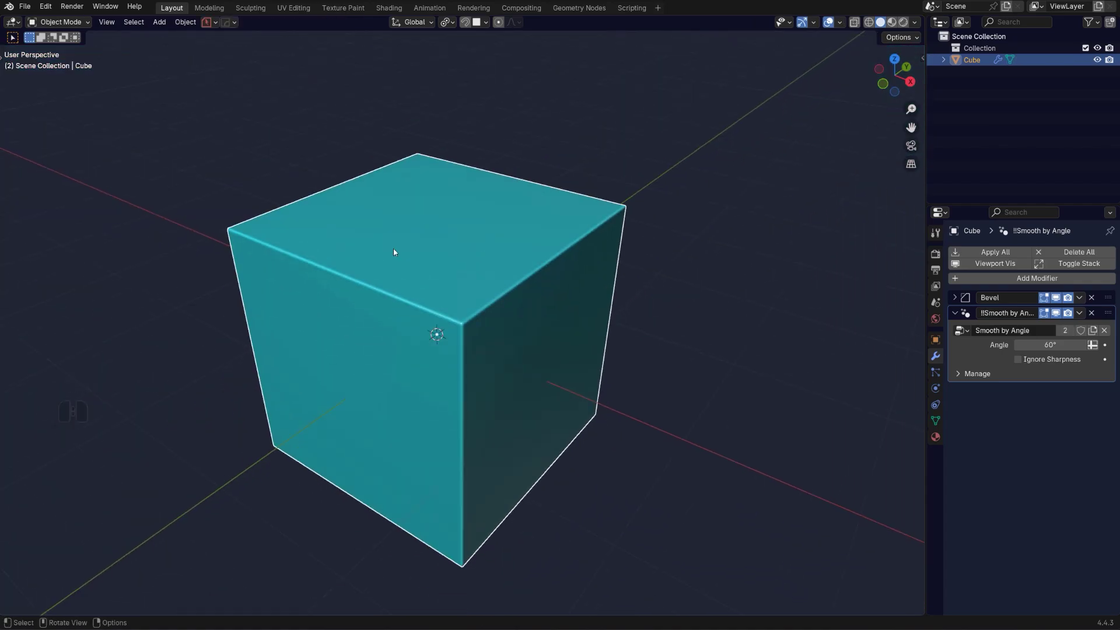
Delete the current cube and add a new mesh cube in its place.
key(x)
click(483, 293)
key(shift+a)
mouse_move(494, 298)
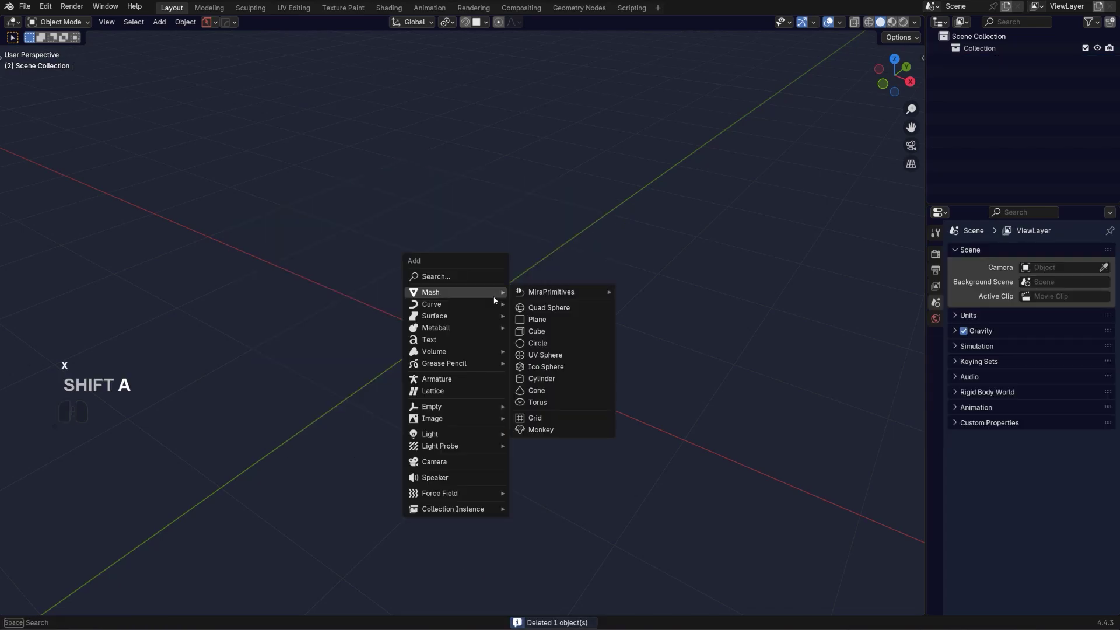
click(537, 331)
scroll(442, 328, up, 4)
Add a single vertical loop cut through the cube's middle and raise its top edge along Z to form a ridge.
key(Tab)
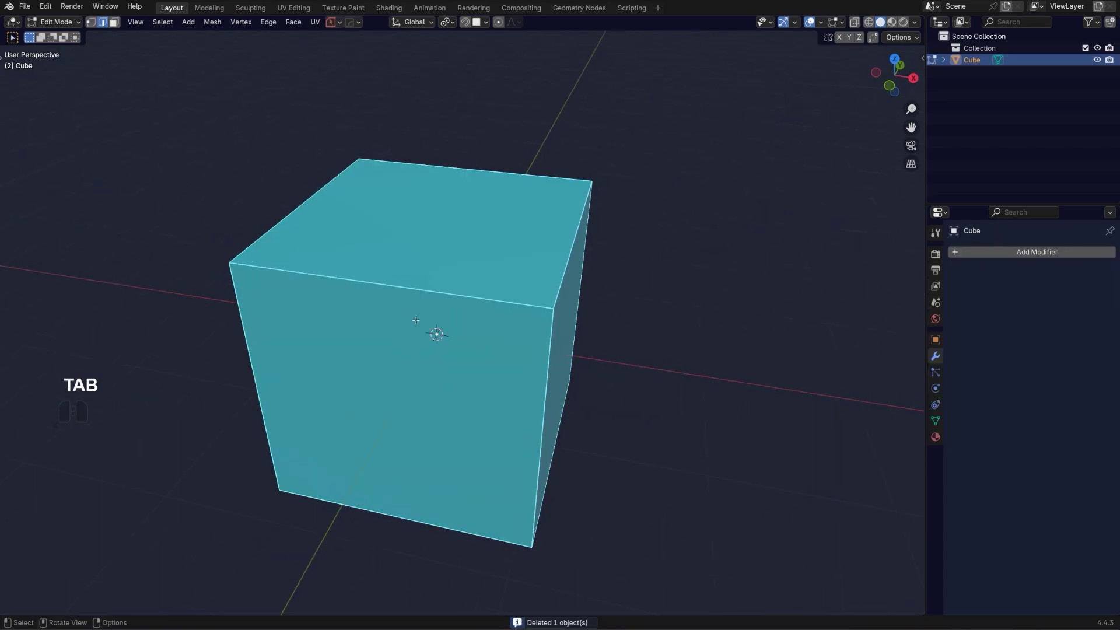
key(ctrl+r)
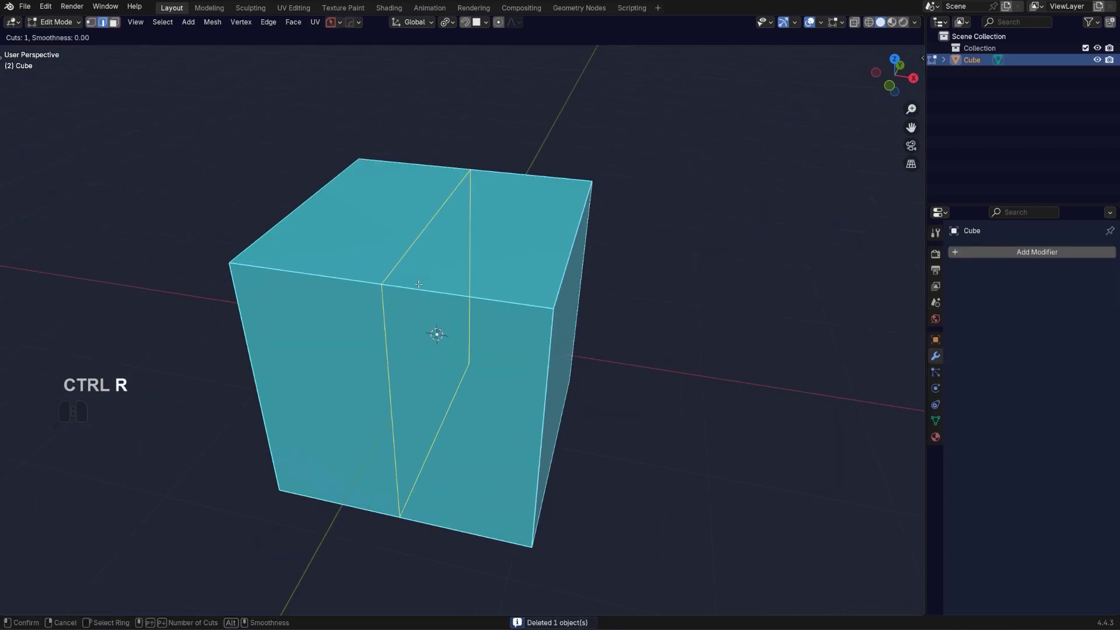
click(418, 284)
shift+middle_drag(457, 265, 587, 297)
key(g)
key(z)
click(486, 289)
scroll(537, 300, down, 1)
Apply Shade Auto Smooth to the ridged cube and check how the ridge shades against its actual edges.
key(Tab)
right_click(586, 296)
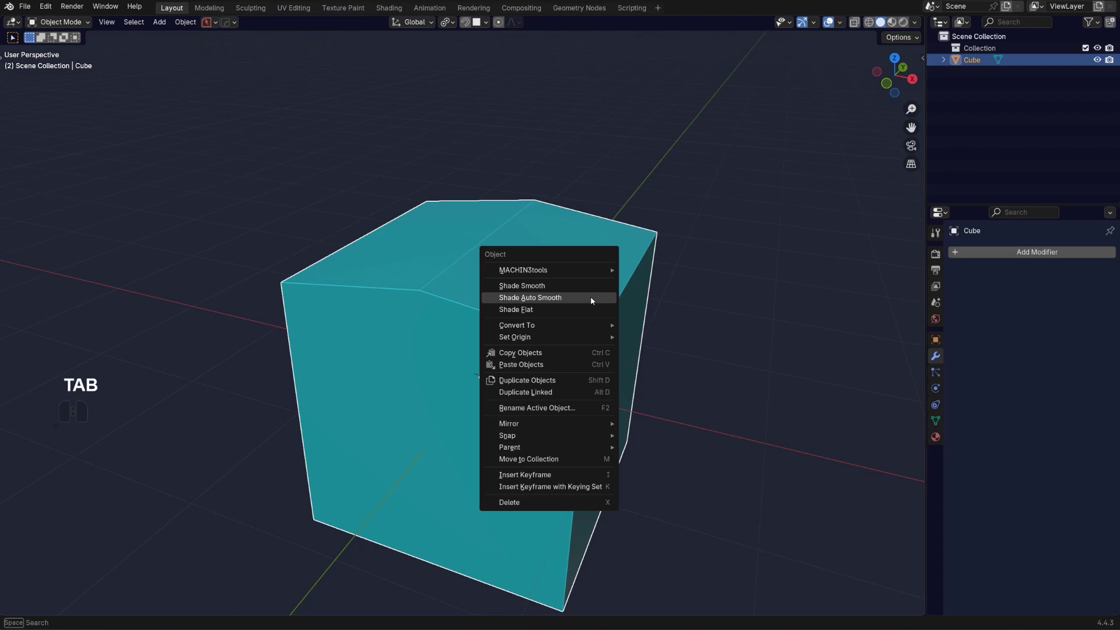
click(590, 296)
middle_drag(541, 331, 452, 222)
key(Tab)
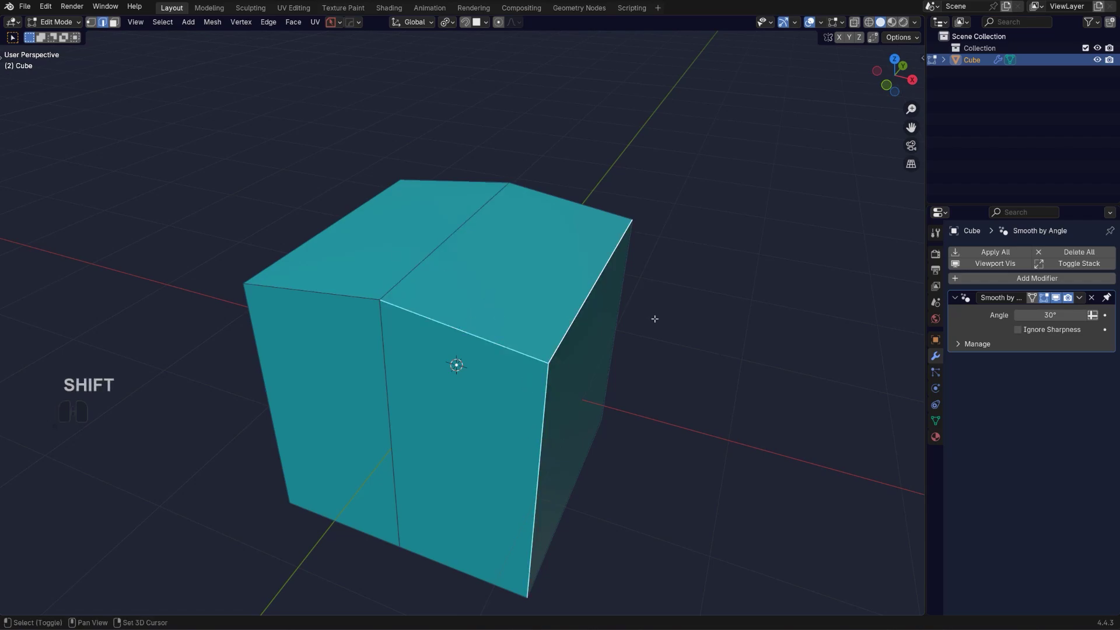
middle_drag(654, 319, 538, 370)
key(Tab)
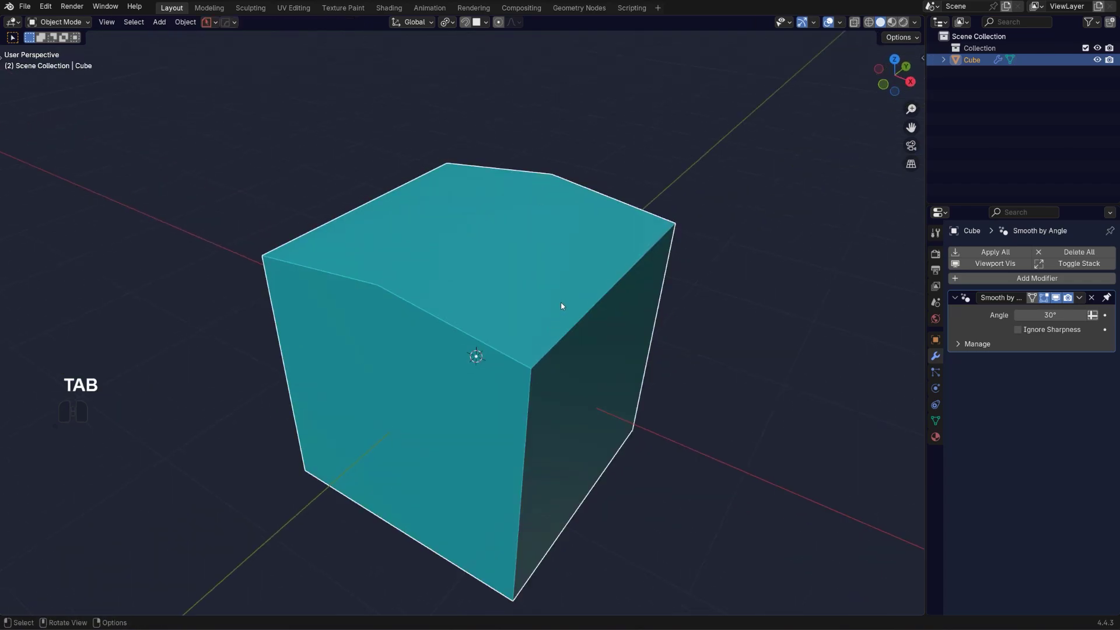
Review the Sharpening / Shading defaults in the HardOps Helper and close it.
key(ctrl+grave)
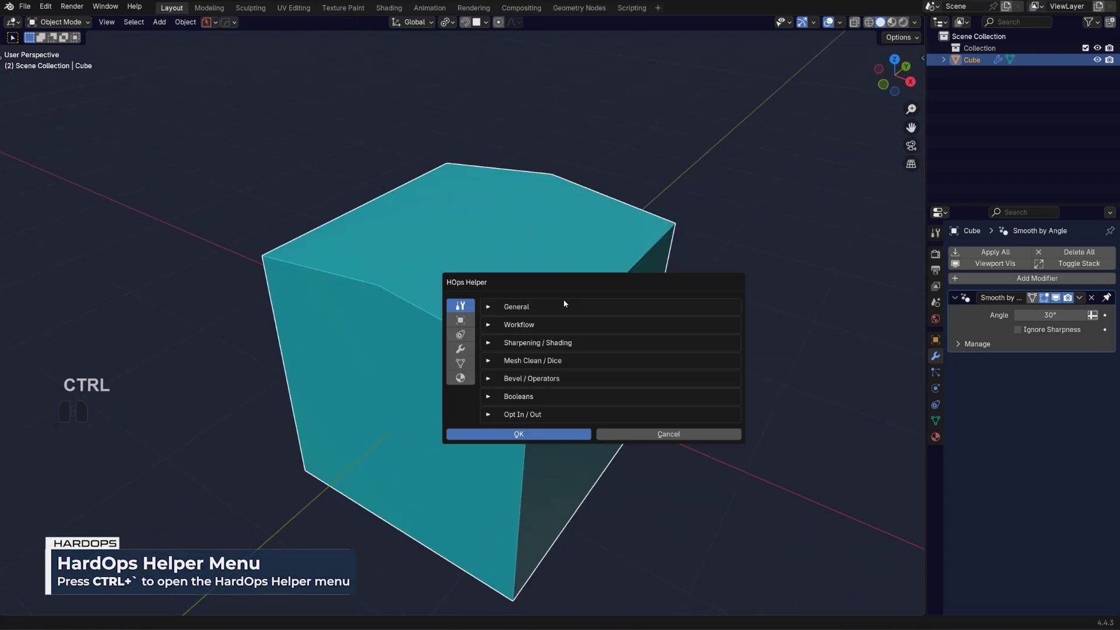
click(464, 339)
click(466, 312)
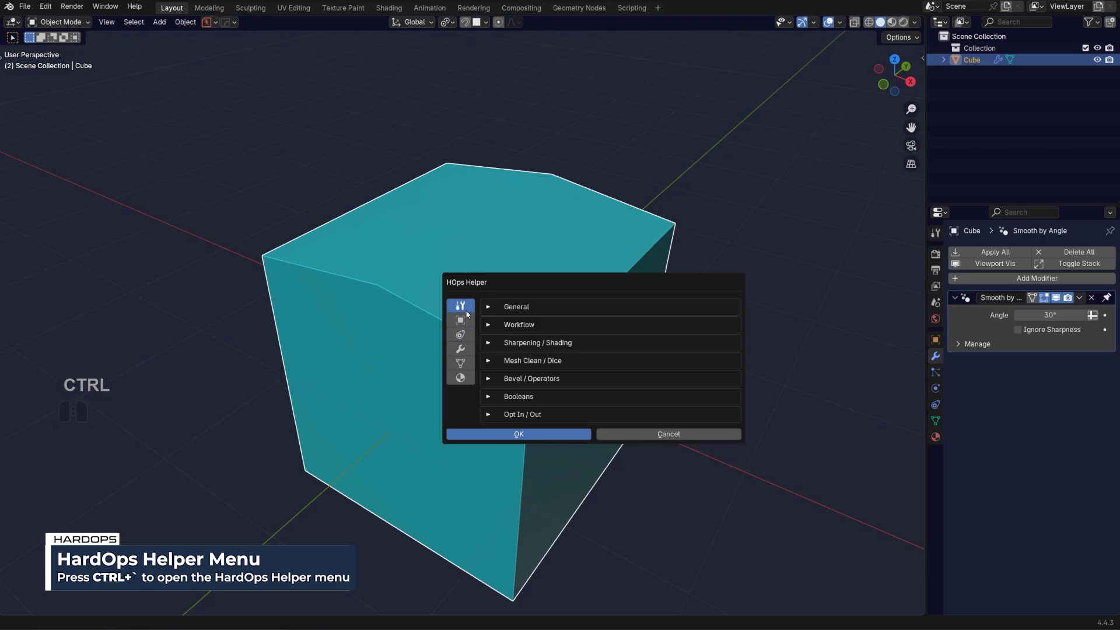
click(497, 344)
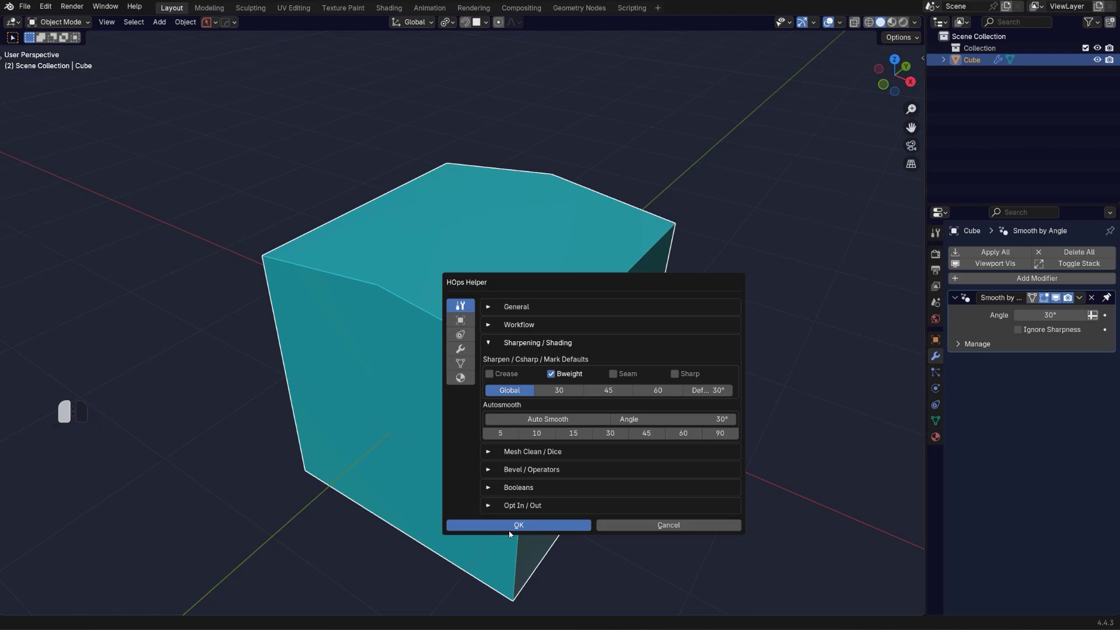
click(509, 526)
Sharpen the cube with HardOps Csharp at 30° sharpness and 60° auto smooth, and check its marked edges.
key(q)
ctrl+click(481, 290)
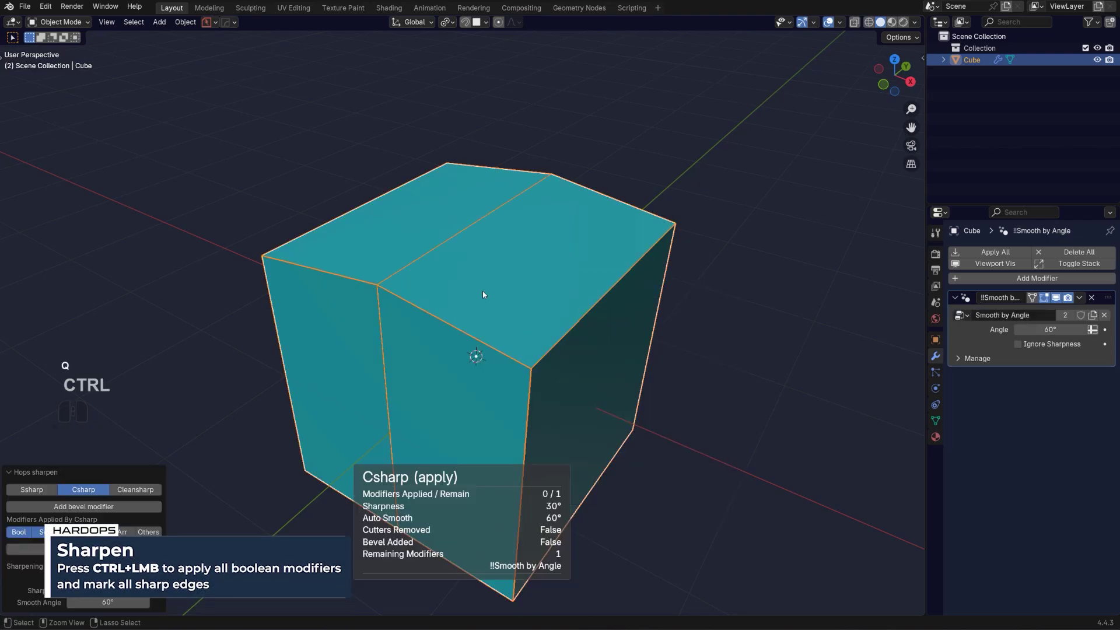
key(Tab)
middle_drag(482, 294, 483, 330)
scroll(469, 320, up, 1)
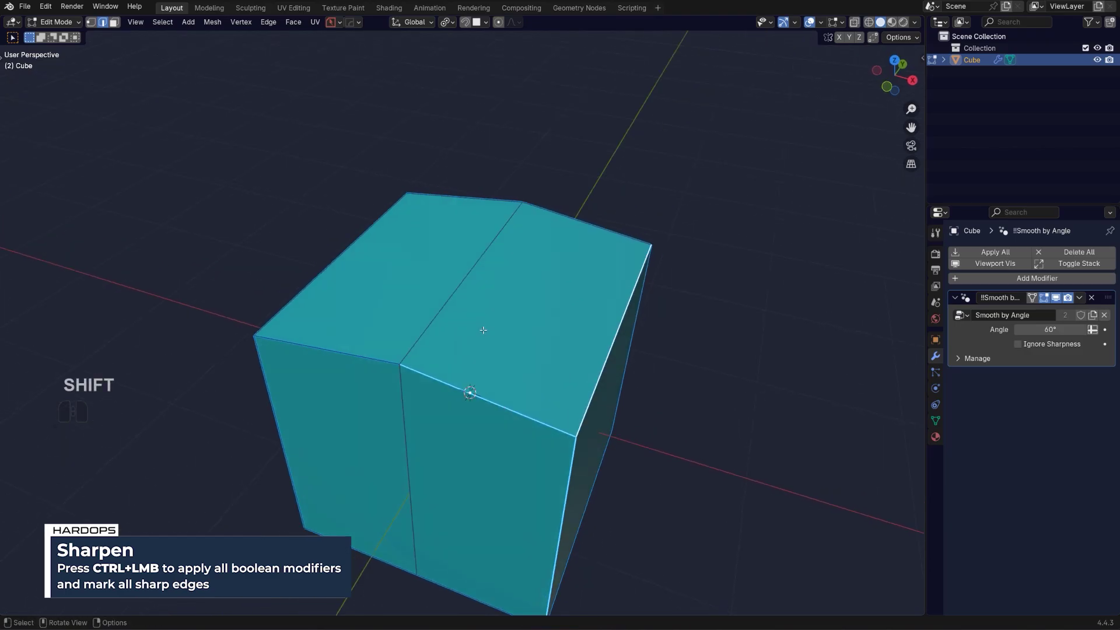
Mark the ridge edge across the cube's top with HardOps Mark and return to Object Mode.
scroll(482, 330, up, 3)
click(440, 280)
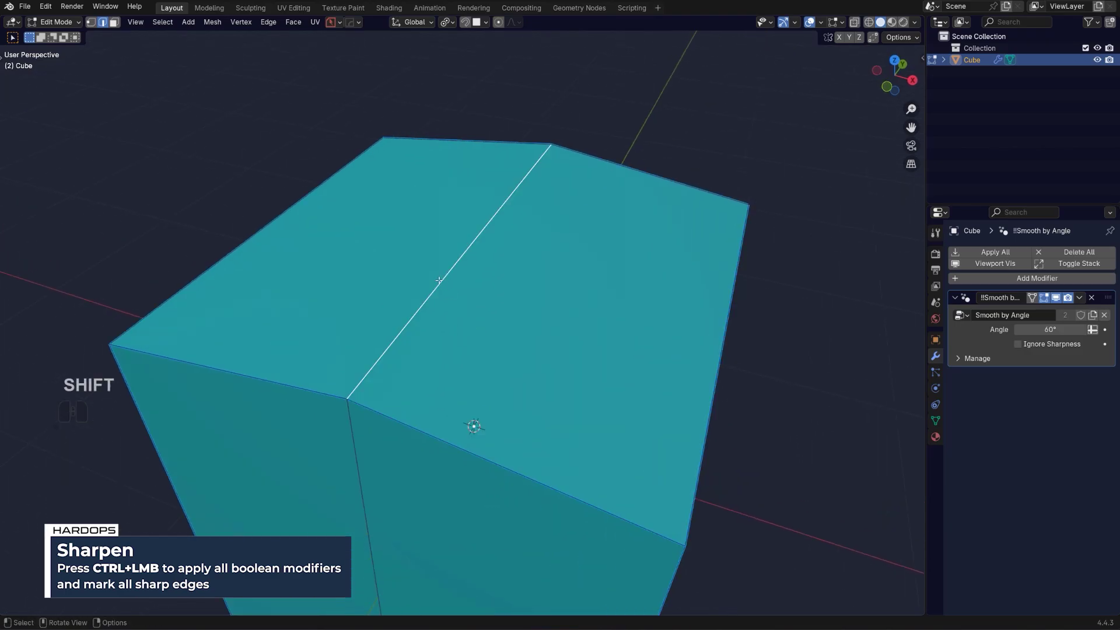
key(q)
click(470, 279)
scroll(470, 279, down, 5)
key(Tab)
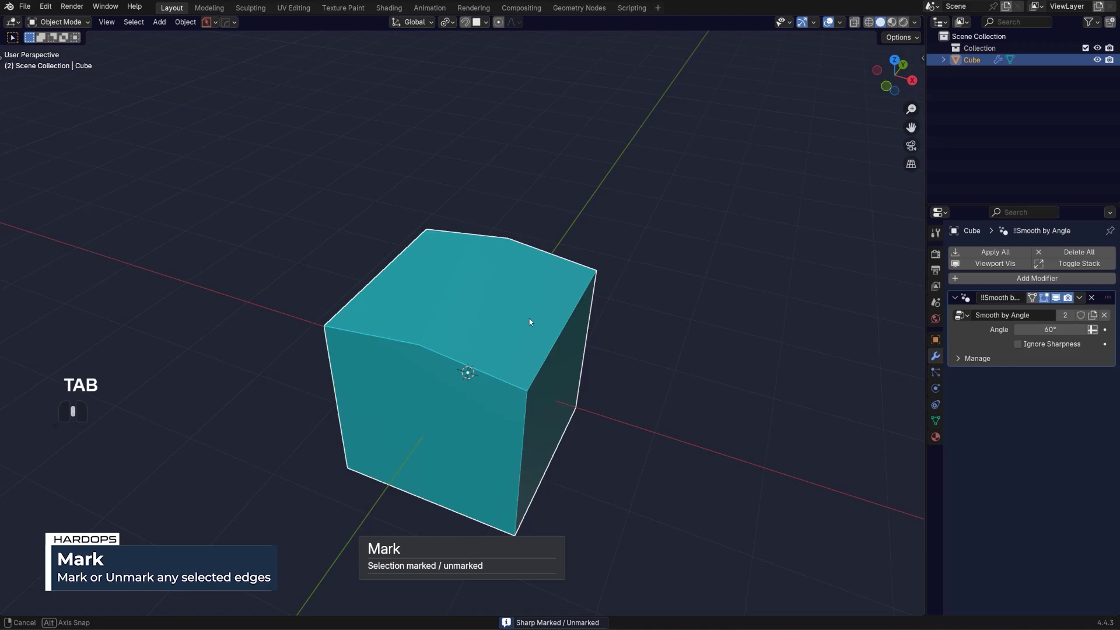
Add a HardOps Bevel to the ridged cube with 3 segments, a width of about 0.031 and a 30° angle limit.
scroll(530, 318, up, 4)
key(q)
click(534, 323)
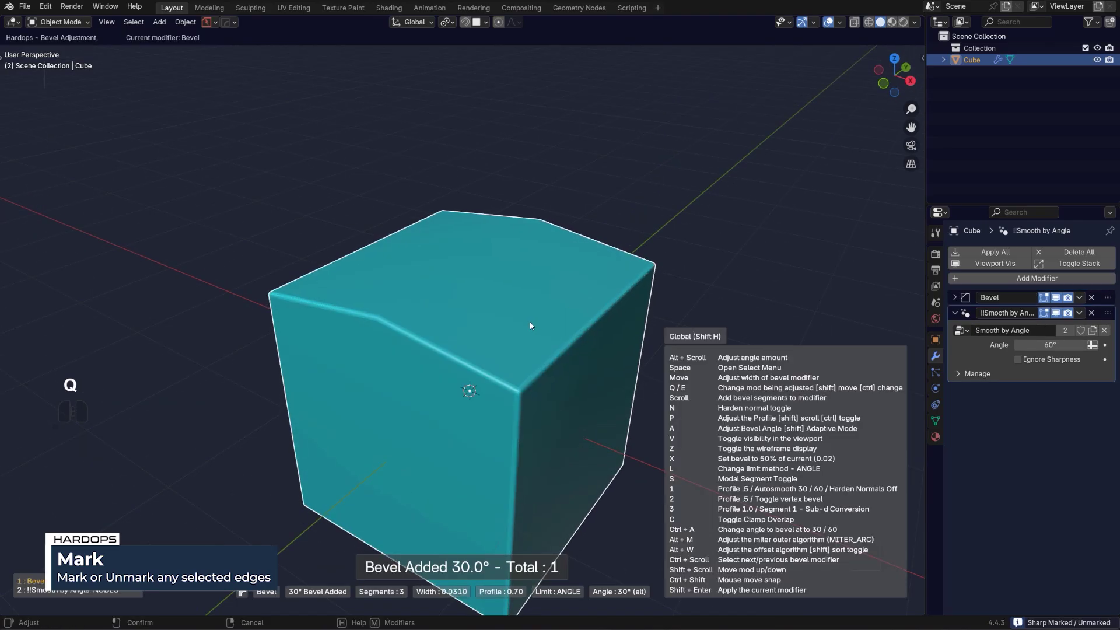
click(529, 325)
Set the Bevel modifier's limit method to Weight and examine the ridge and front top edge.
scroll(530, 320, up, 6)
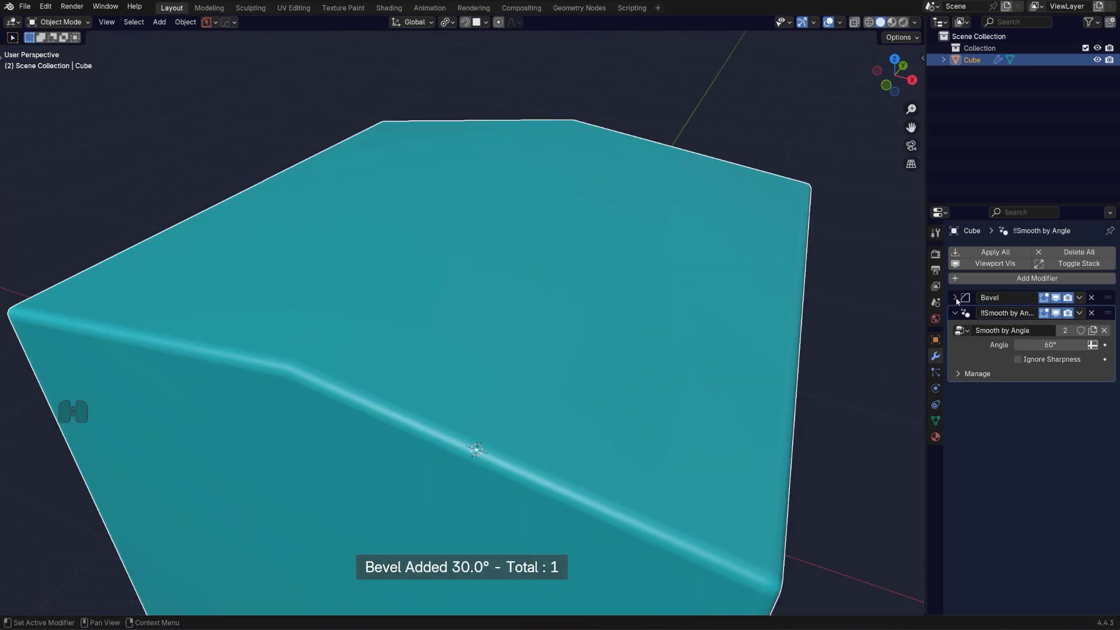
click(954, 297)
click(1063, 380)
click(1058, 418)
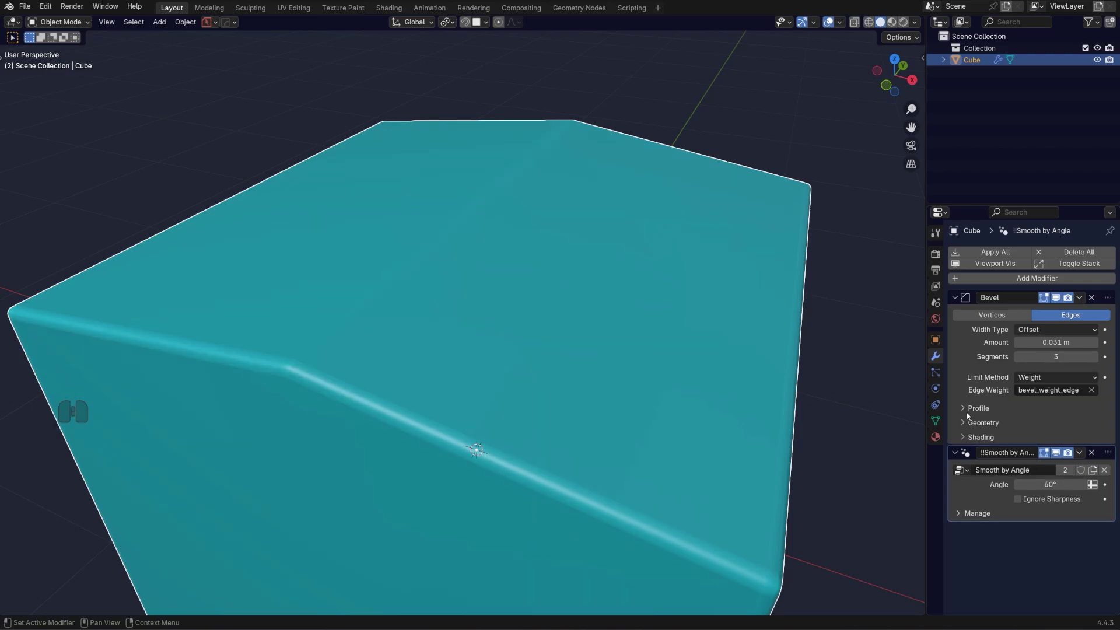
middle_drag(343, 380, 499, 424)
scroll(519, 373, up, 4)
middle_drag(539, 327, 690, 453)
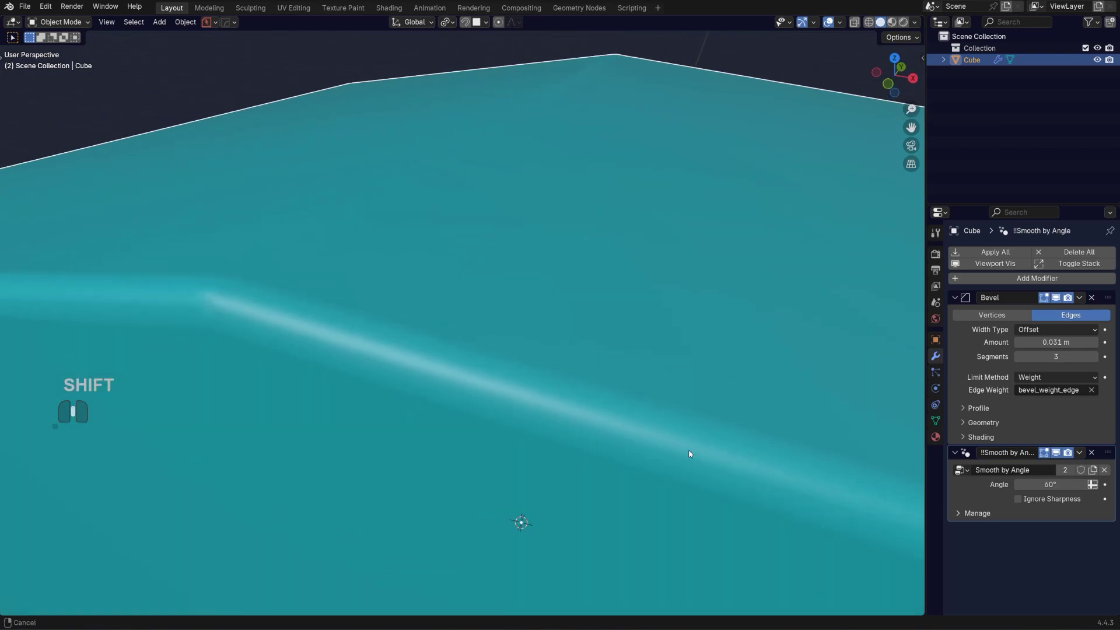
shift+middle_drag(473, 306, 597, 349)
Temporarily display the cube's wireframe through the HardOps Bevel adjustment to examine the bevel segments along the ridge.
key(q)
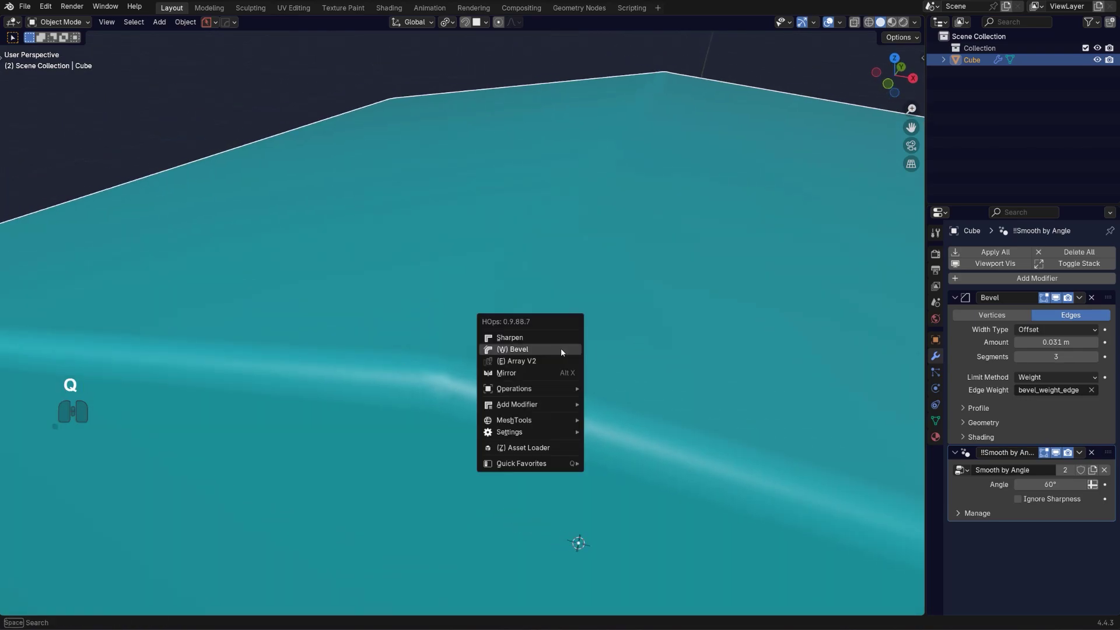
click(561, 348)
key(z)
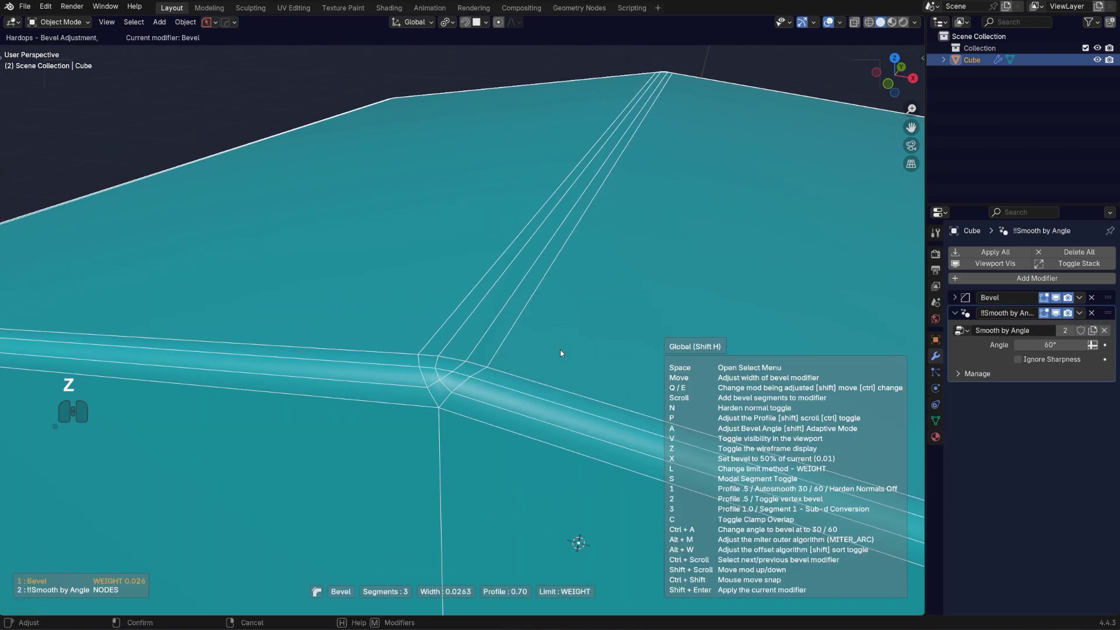
click(559, 349)
scroll(552, 351, down, 5)
scroll(517, 386, down, 2)
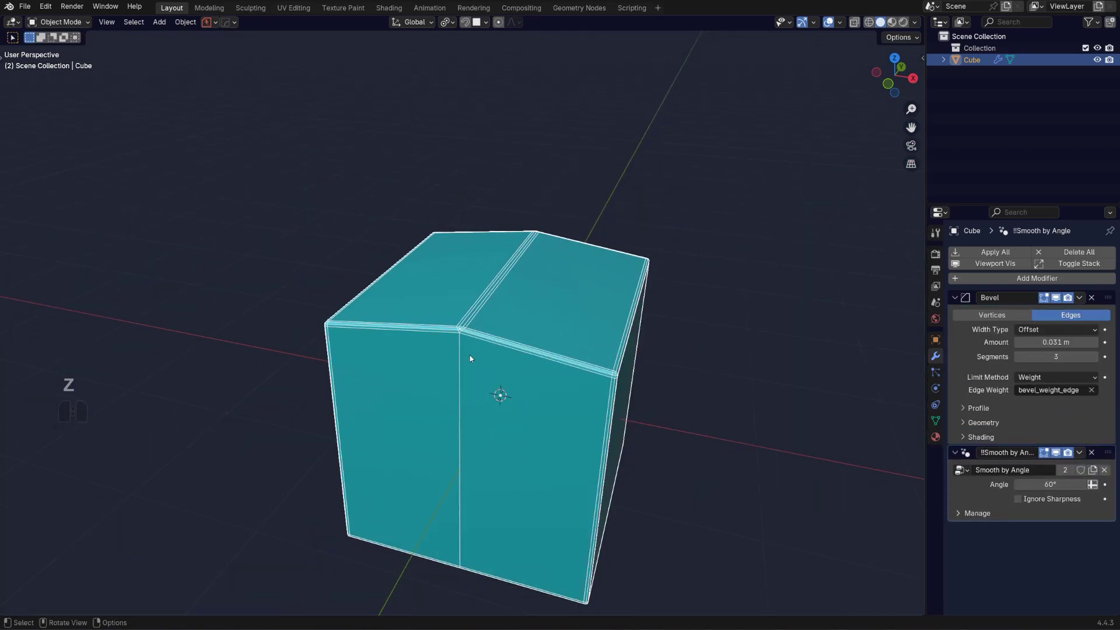
key(ctrl+z)
Review the edge crease, bevel weight, seam and sharp options for the cube's ridge edge without applying any.
key(Tab)
middle_drag(478, 343, 619, 395)
right_click(620, 396)
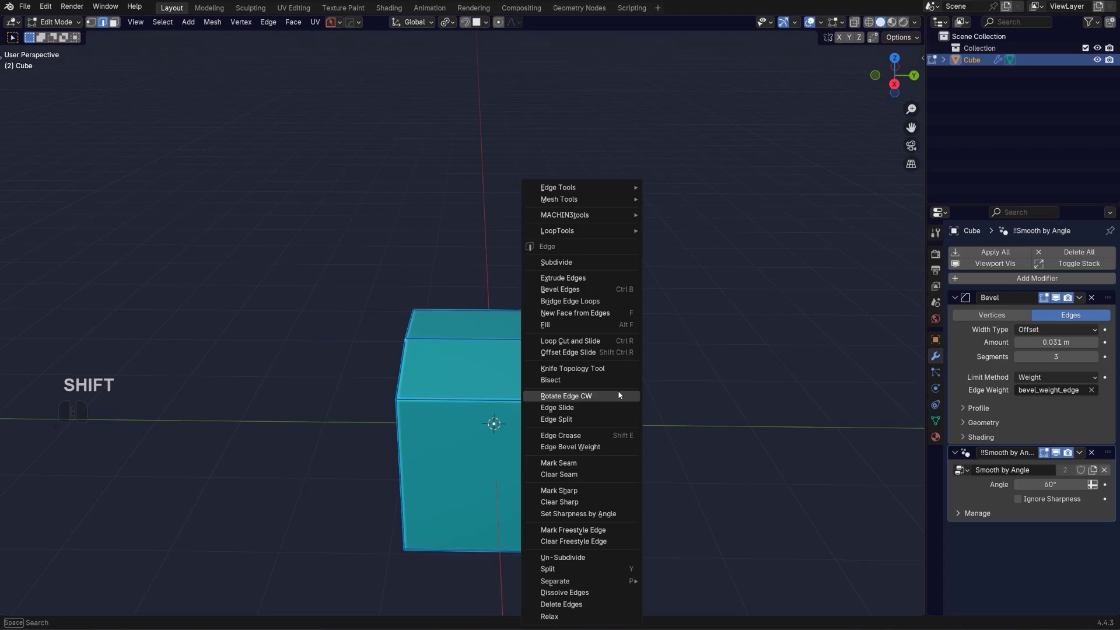
key(Tab)
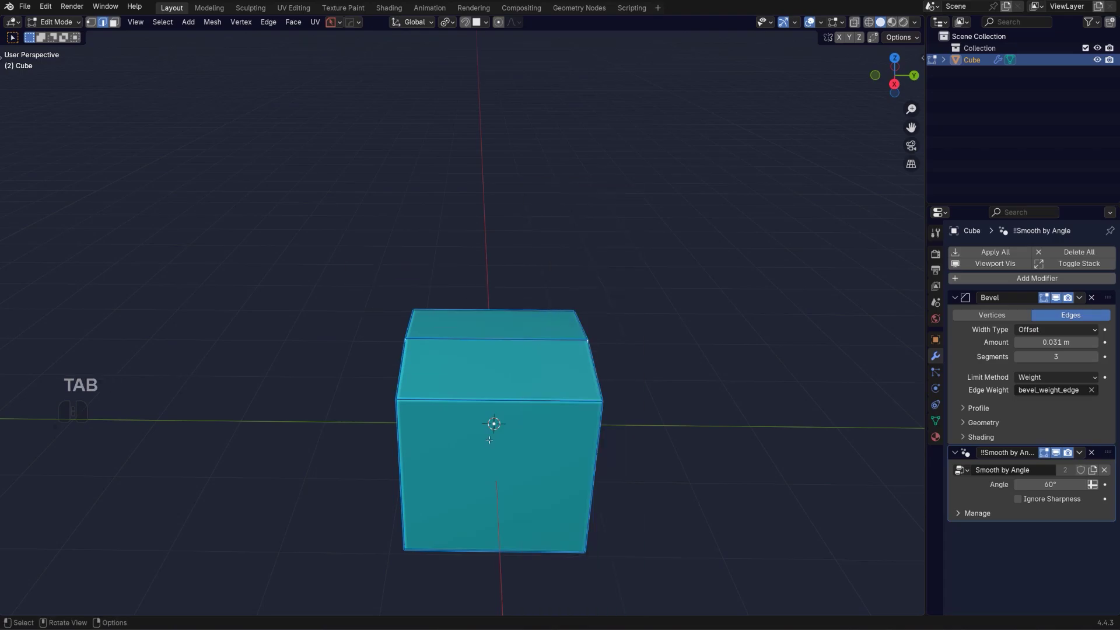
right_click(499, 438)
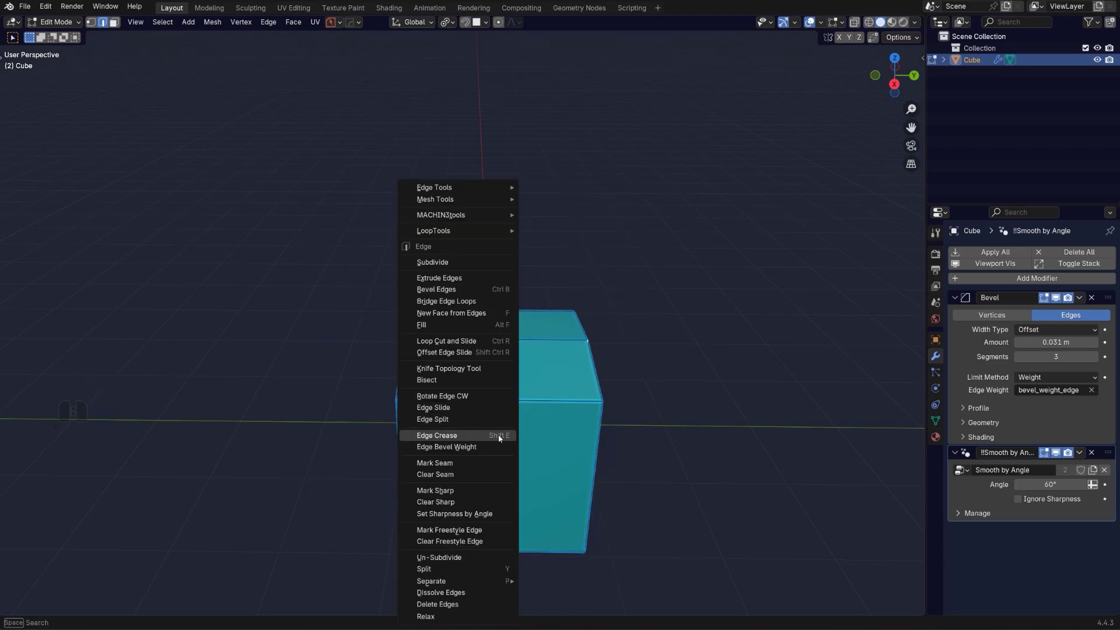
click(490, 464)
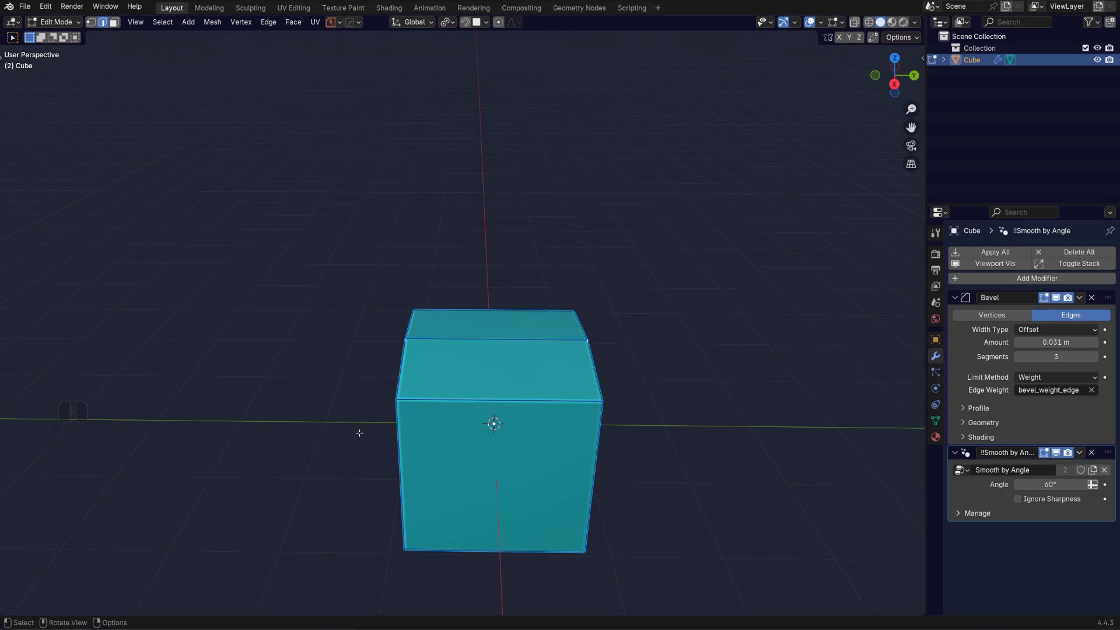
Unmark the cube's top ridge edge with HardOps Mark and return to Object Mode.
middle_drag(359, 433, 505, 410)
scroll(505, 410, up, 2)
key(q)
click(505, 408)
scroll(549, 293, up, 2)
shift+middle_drag(457, 447, 565, 294)
key(Tab)
Examine the weight-limited bevel and the shading around the unmarked ridge and front corner from several sides.
shift+middle_drag(466, 384, 536, 293)
scroll(342, 475, up, 3)
scroll(536, 293, up, 1)
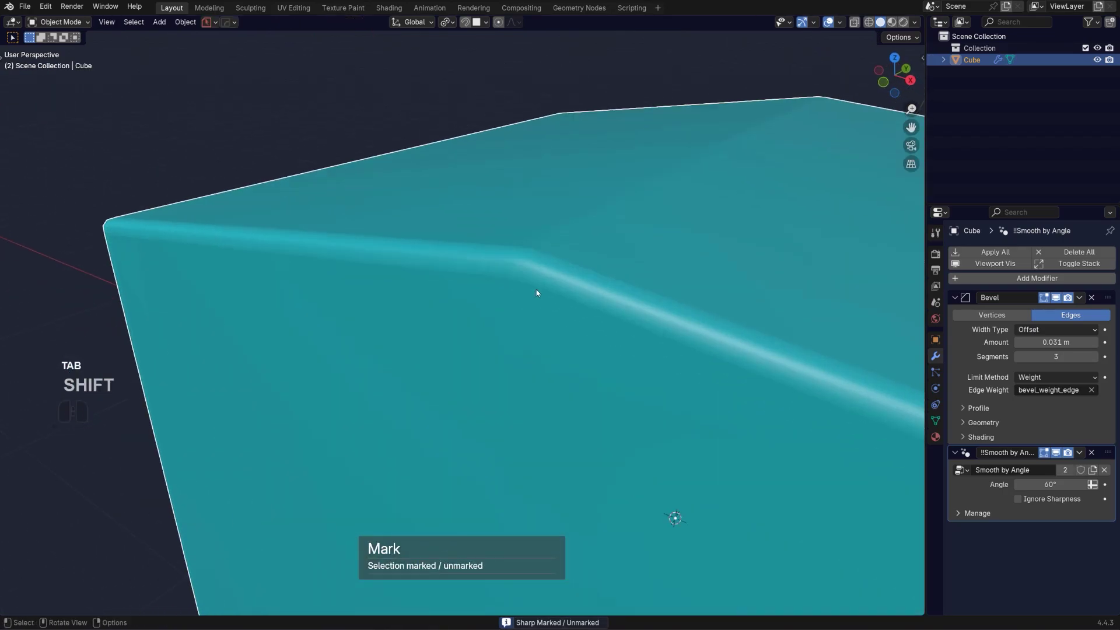
scroll(536, 289, up, 1)
scroll(559, 331, down, 6)
middle_drag(600, 330, 361, 312)
scroll(620, 328, up, 3)
middle_drag(592, 308, 467, 437)
scroll(595, 406, down, 3)
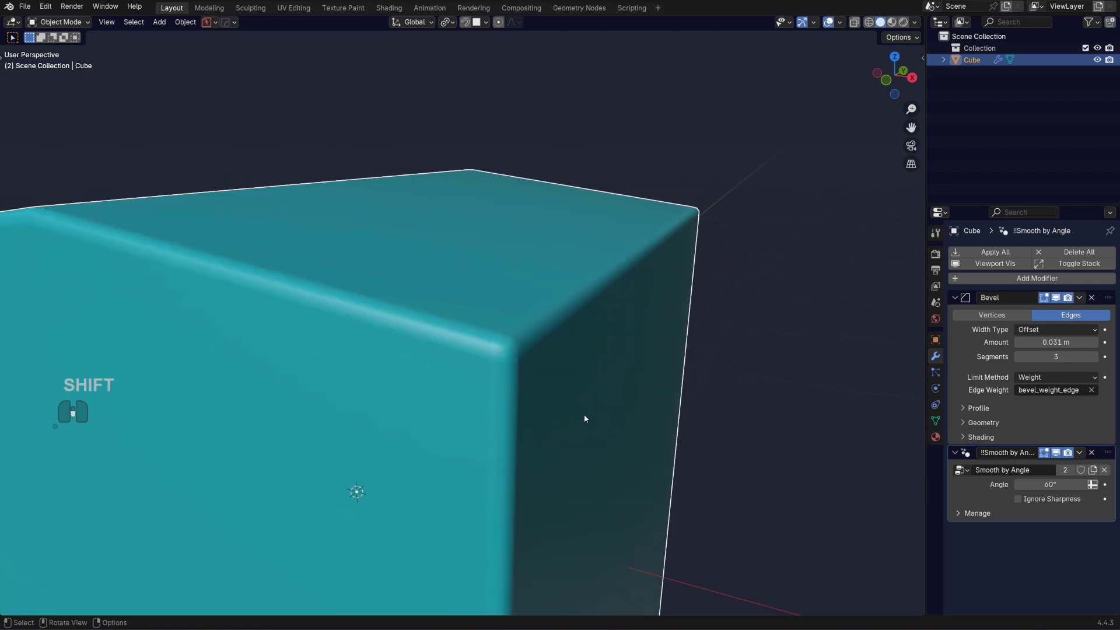
scroll(493, 355, up, 2)
scroll(496, 356, down, 3)
scroll(466, 369, down, 3)
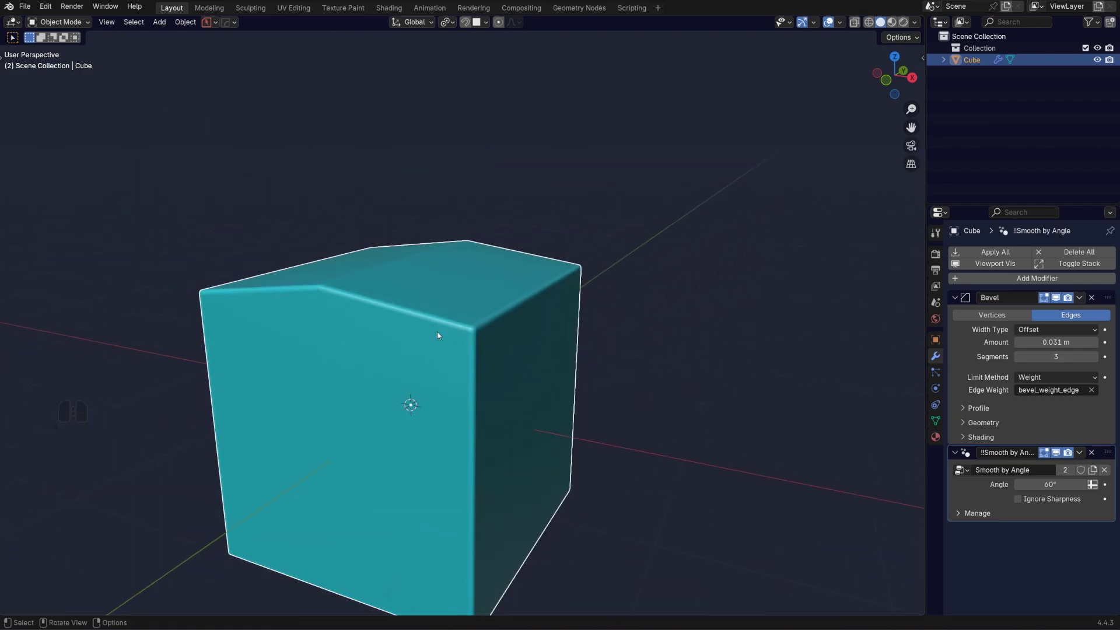
middle_drag(475, 239, 455, 267)
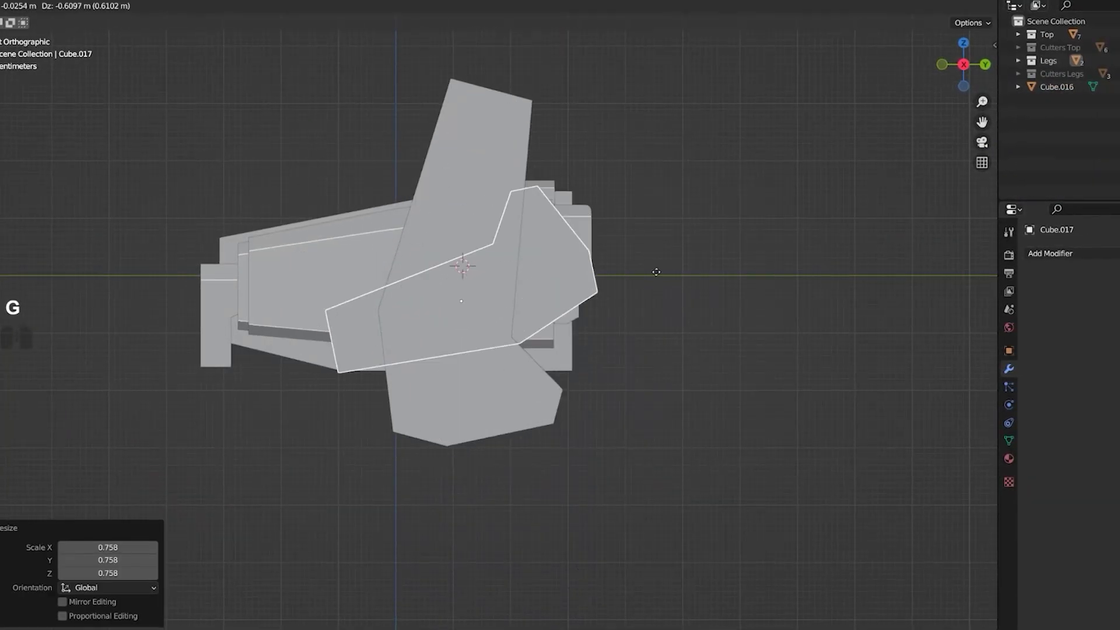
key(r)
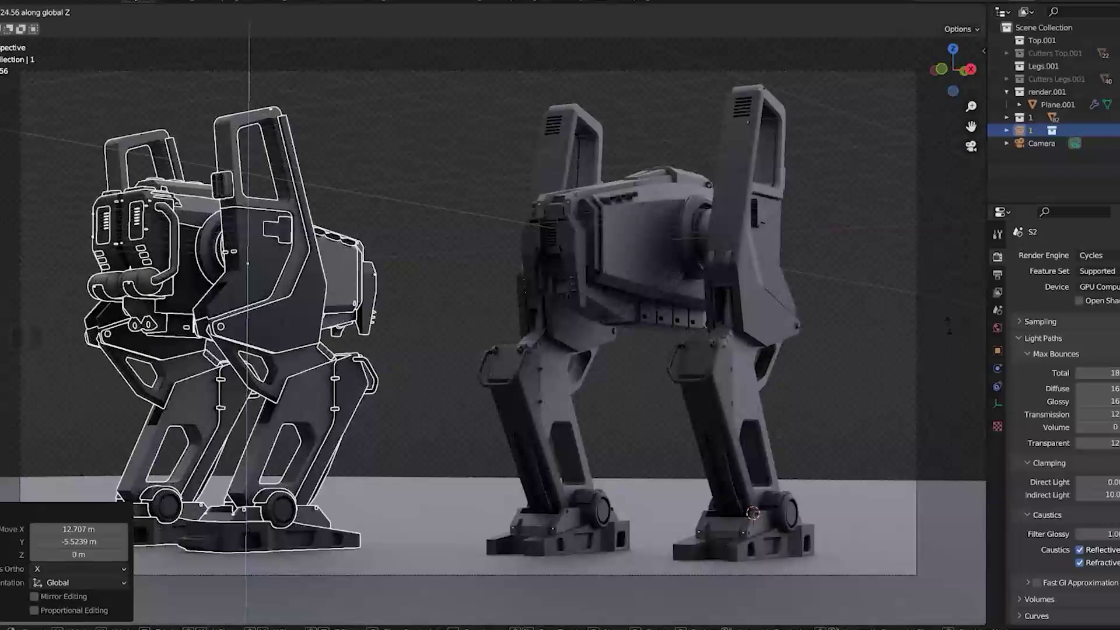